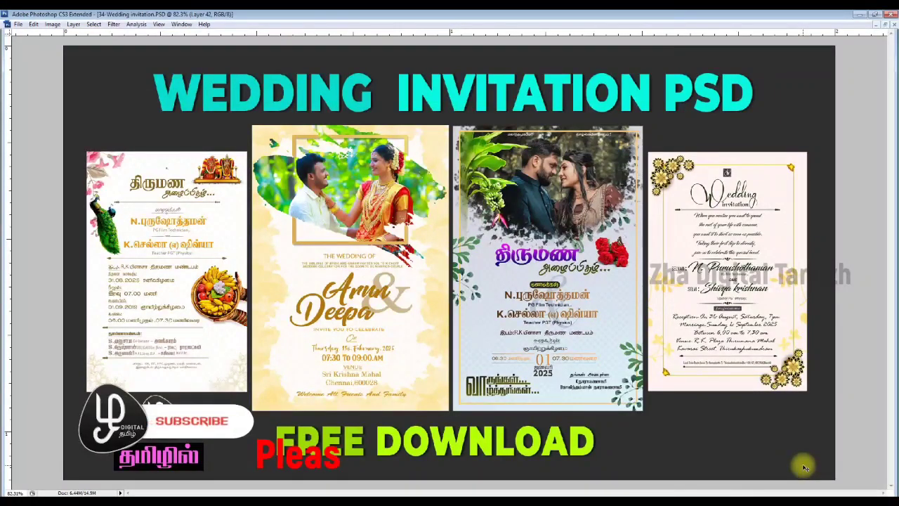
- Look through the open wedding invitation documents, ending on Zha Digital Tamizh-04
key(ctrl+Tab)
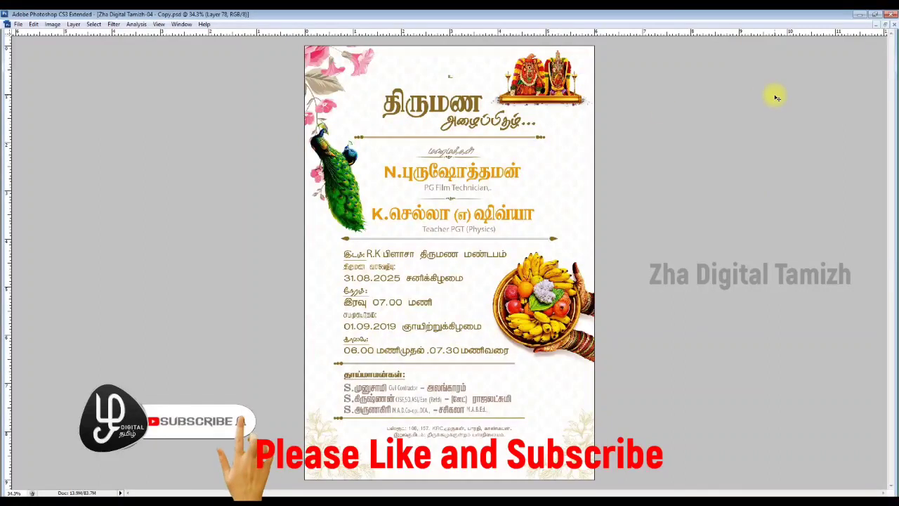
key(ctrl+Tab)
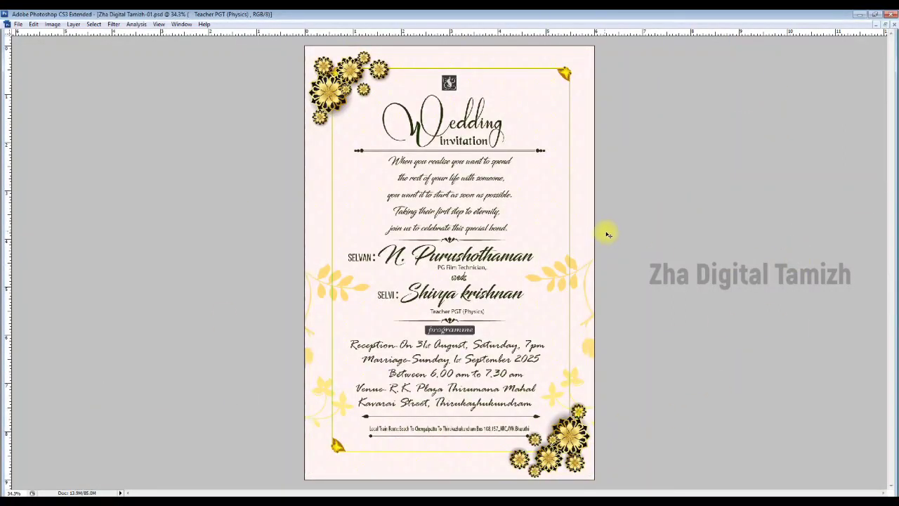
key(ctrl+Tab)
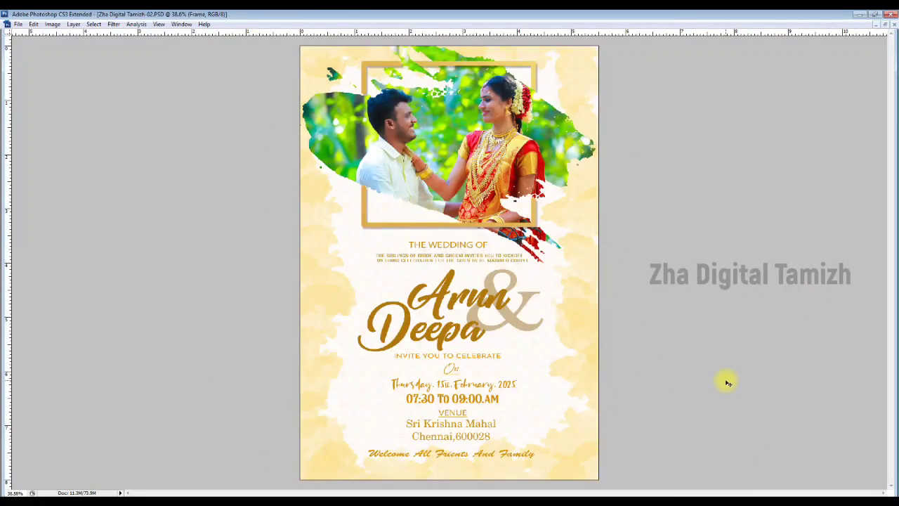
key(ctrl+Tab)
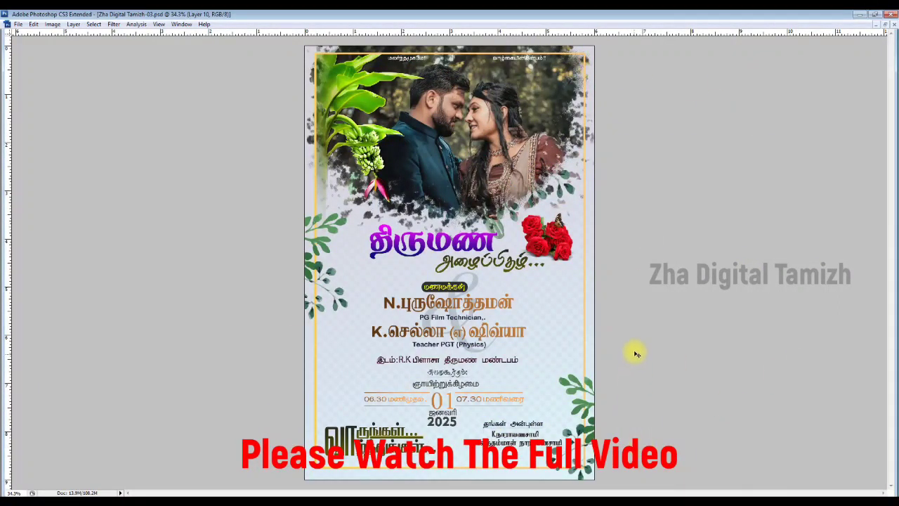
key(ctrl+Tab)
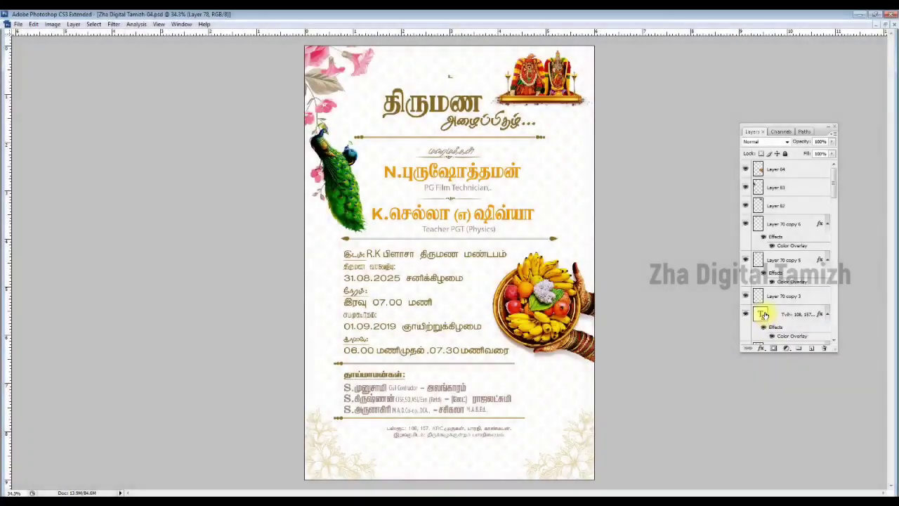
- Try moving the deity artwork and the fruit bowl slightly on their own layers, undoing each move
right_click(551, 95)
click(568, 101)
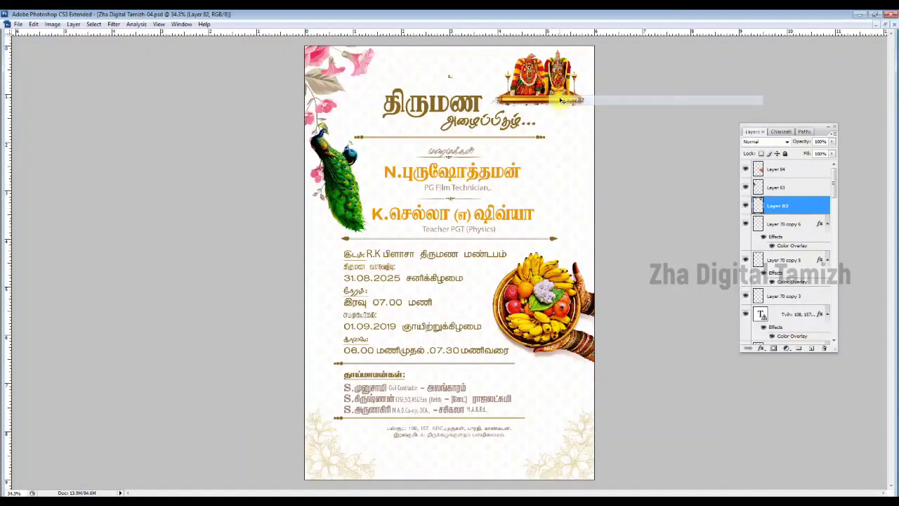
drag(555, 97, 548, 101)
key(ctrl+z)
right_click(541, 310)
click(568, 316)
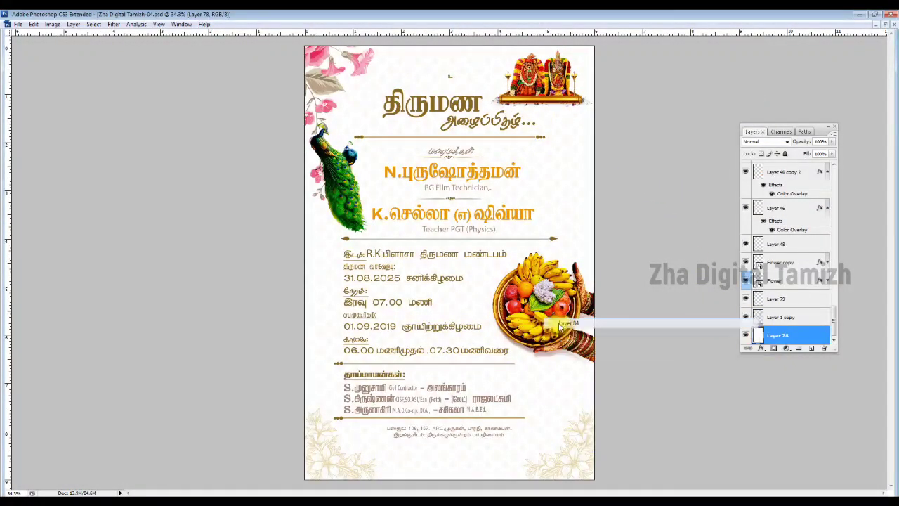
drag(547, 291, 547, 309)
key(ctrl+z)
- Try moving the peacock artwork slightly on its own layer and undo the move
right_click(349, 186)
click(361, 191)
drag(356, 186, 348, 197)
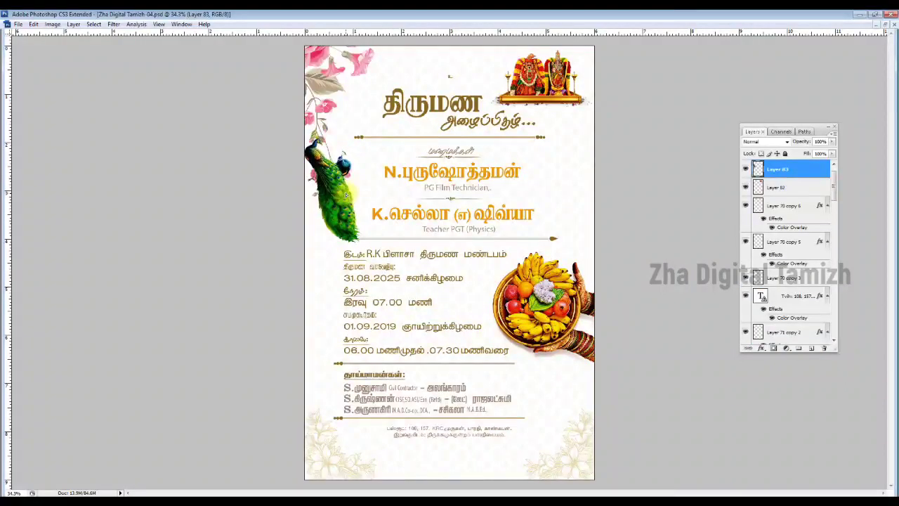
key(ctrl+z)
- Try moving the groom's name and the uncles' names text block, undoing the shifts
click(435, 172)
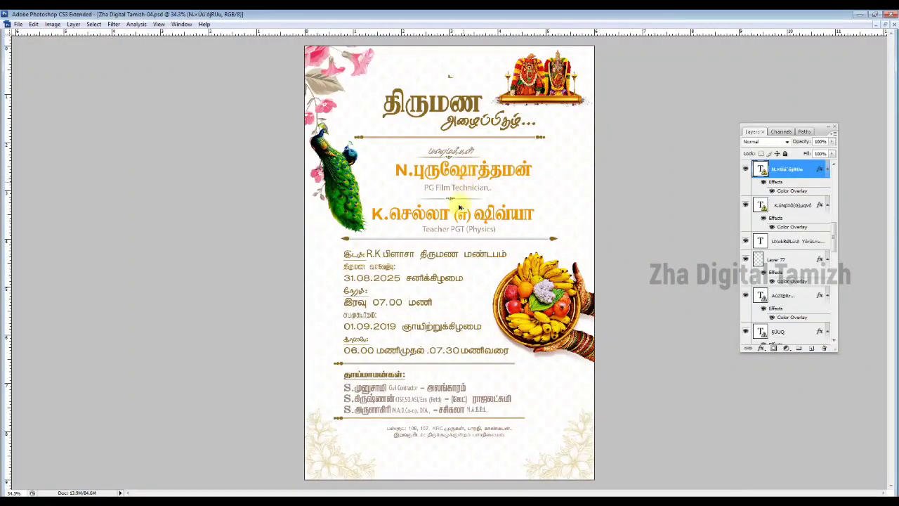
click(432, 372)
right_click(430, 388)
click(443, 393)
drag(443, 393, 454, 391)
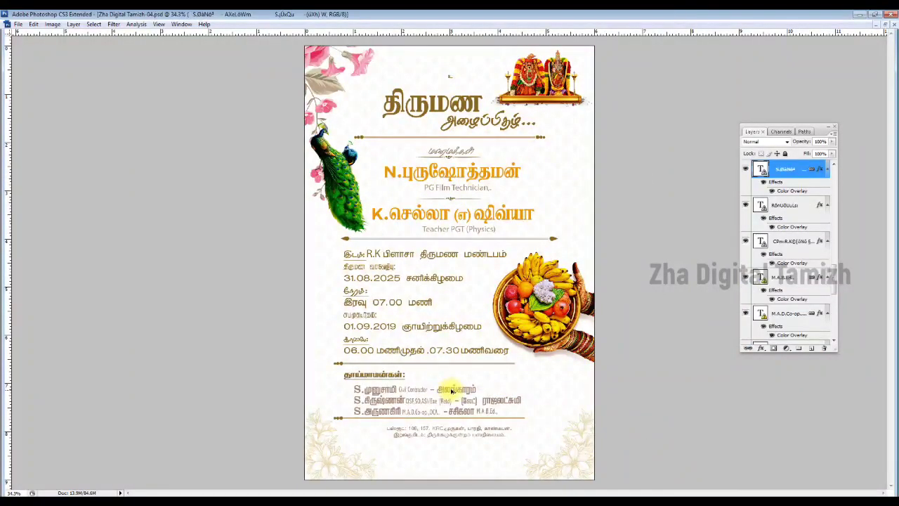
key(ctrl+z)
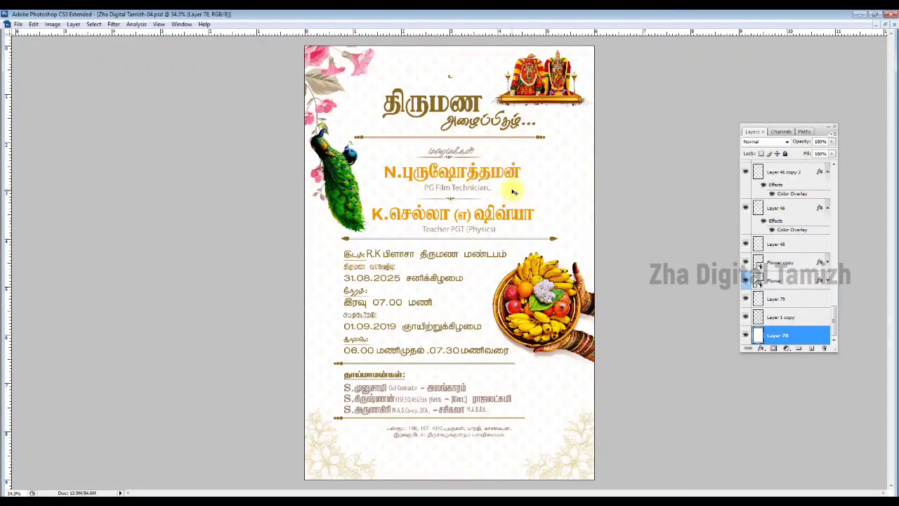
- Change the font of the groom's Tamil name, excluding the initial, to Ka Vasantham
click(512, 172)
key(Return)
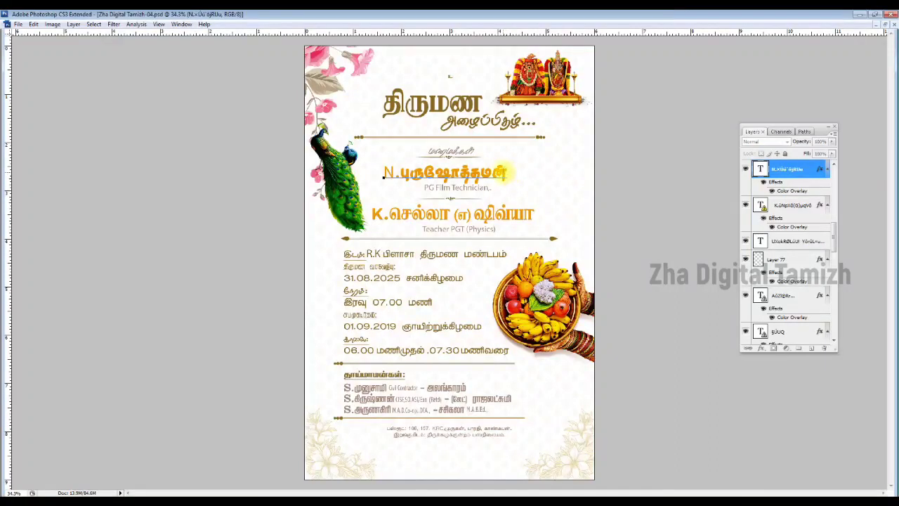
double_click(504, 173)
key(ctrl+t)
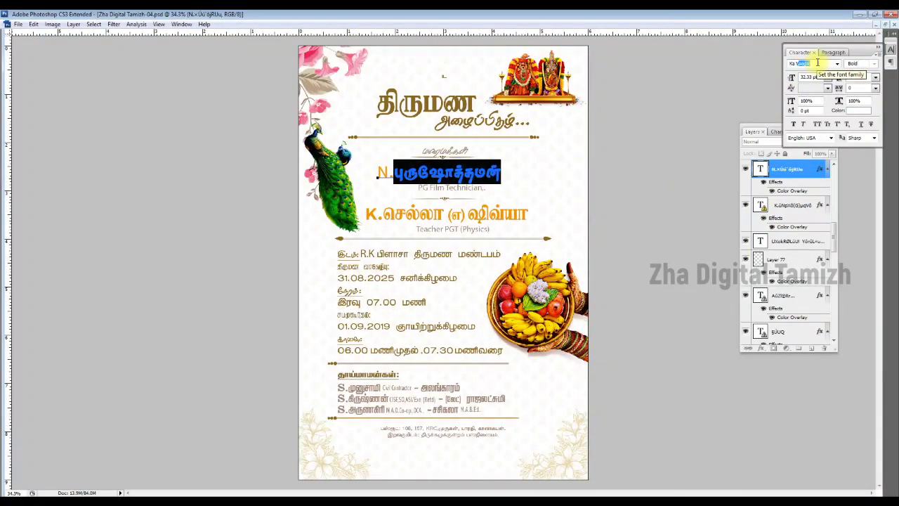
key(Return)
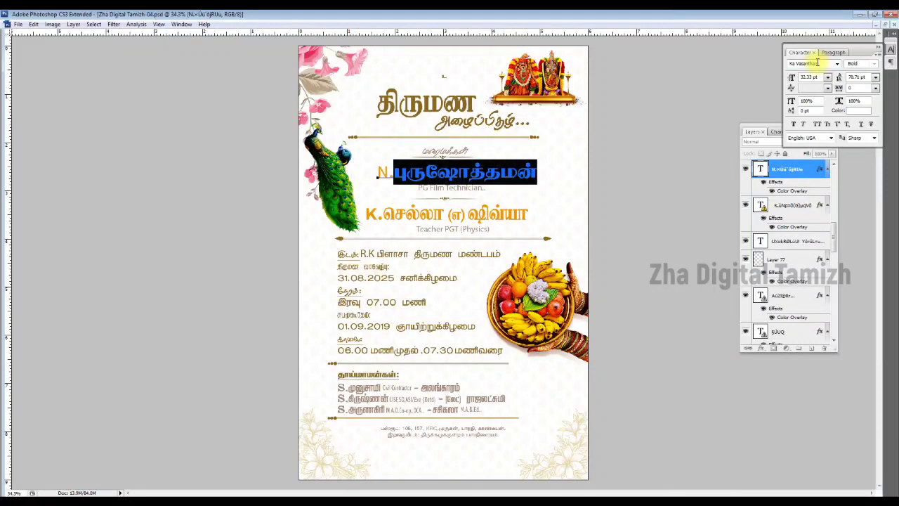
key(ctrl+Return)
- Accept the font substitution and change the font of the bride's Tamil name, excluding the initial
click(537, 213)
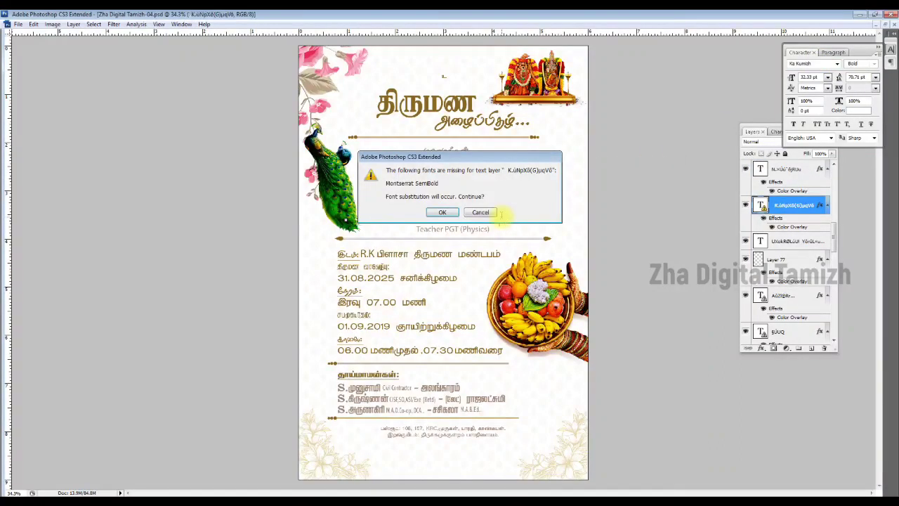
key(Return)
drag(507, 214, 486, 214)
key(shift+Left)
key(shift+Left)
key(shift+Left)
key(shift+Left)
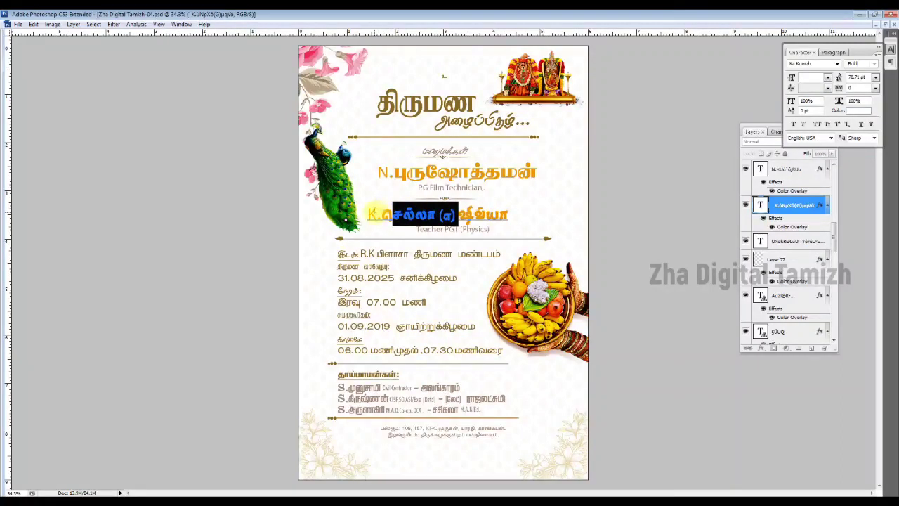
drag(383, 214, 541, 212)
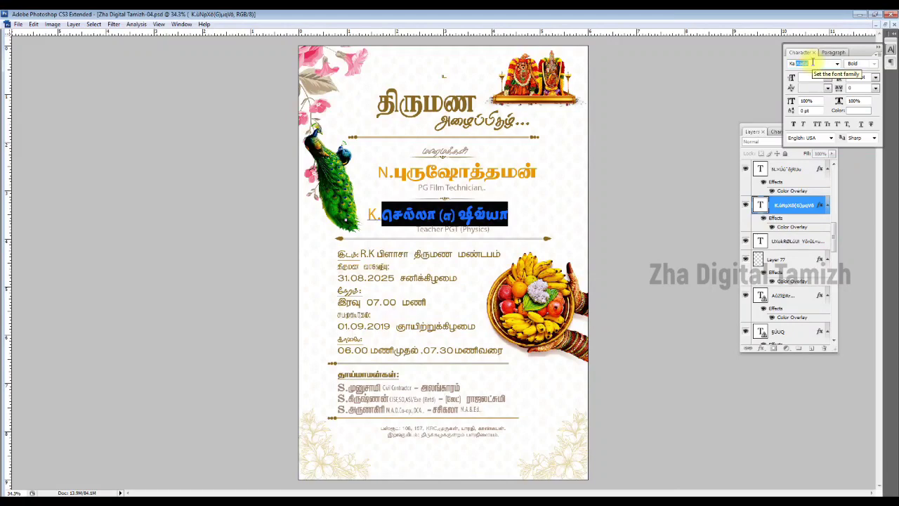
key(Return)
key(ctrl+Return)
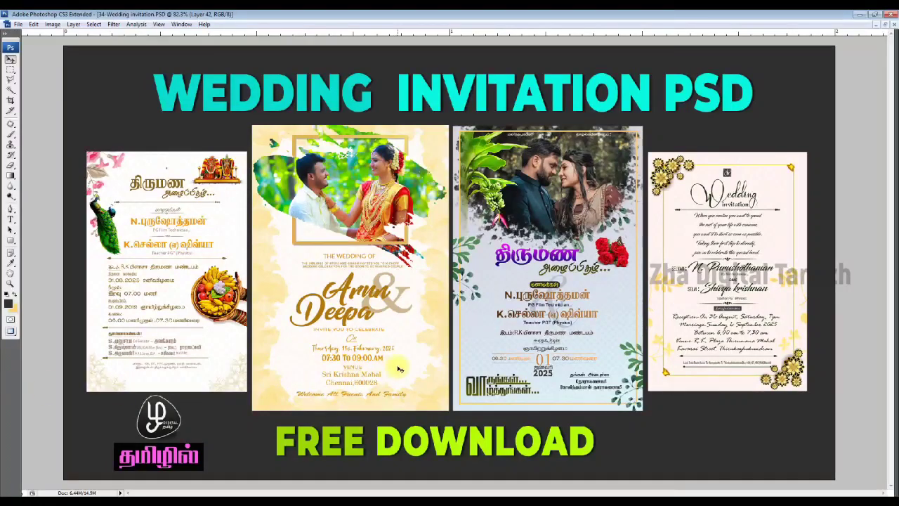
- Switch to Windows Explorer and locate the 34-Wedding invitation archive in the Downloads folder
click(14, 501)
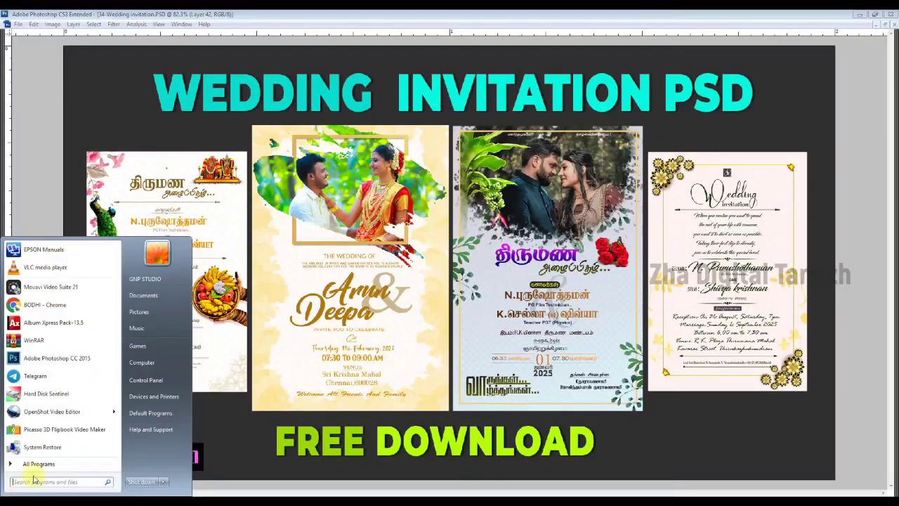
click(149, 364)
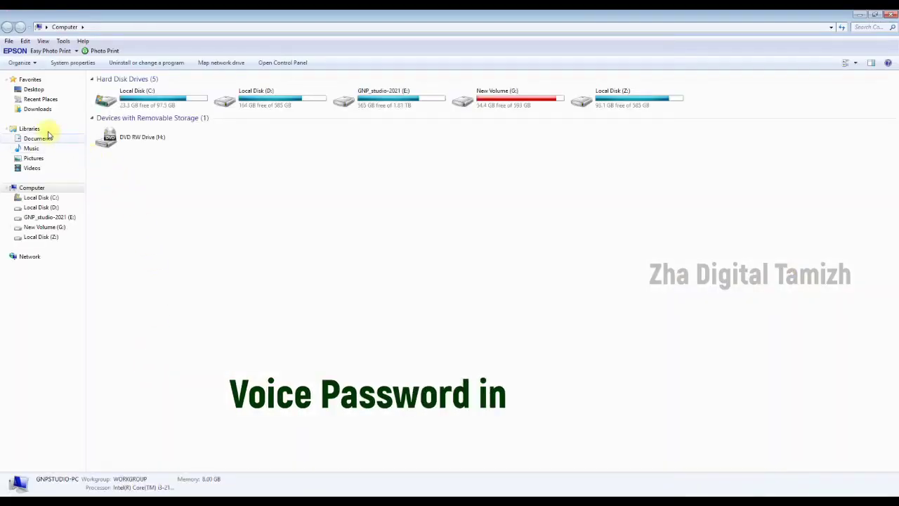
click(39, 110)
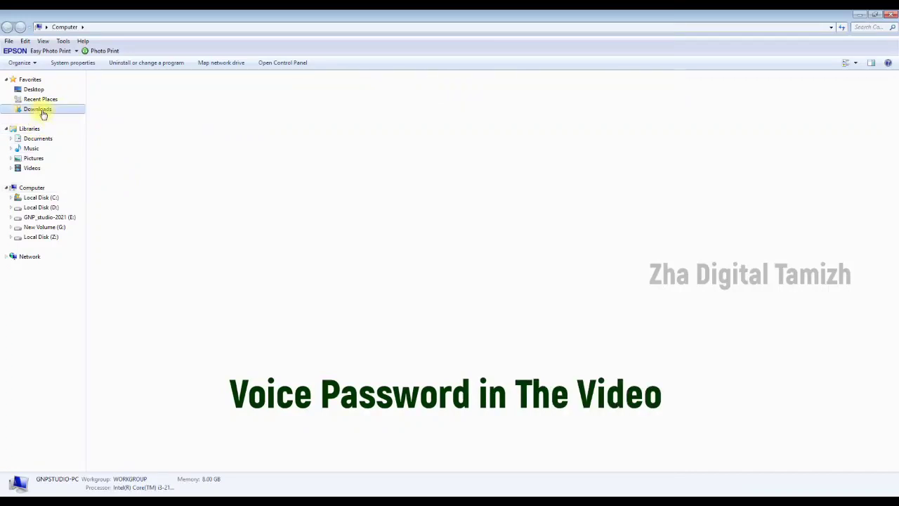
click(588, 111)
drag(601, 114, 555, 225)
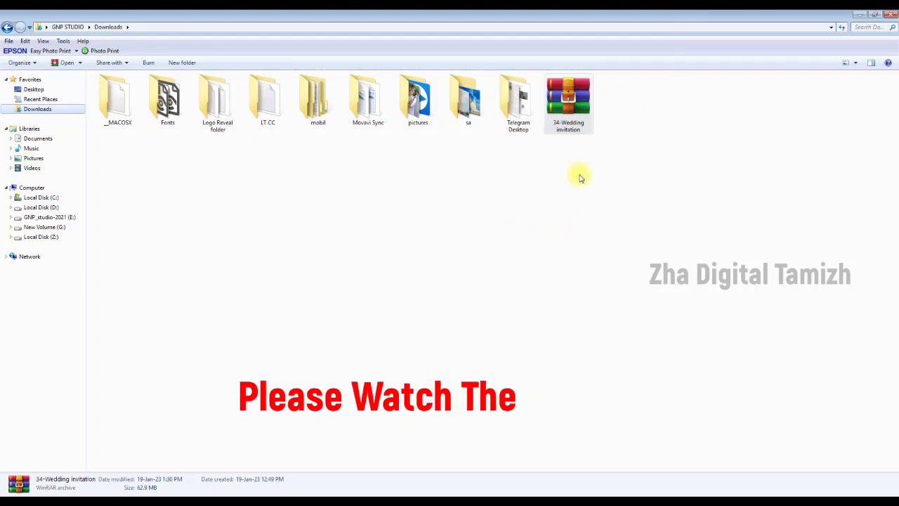
- Extract the 34-Wedding invitation archive into Downloads, supplying the archive password
right_click(575, 100)
click(604, 143)
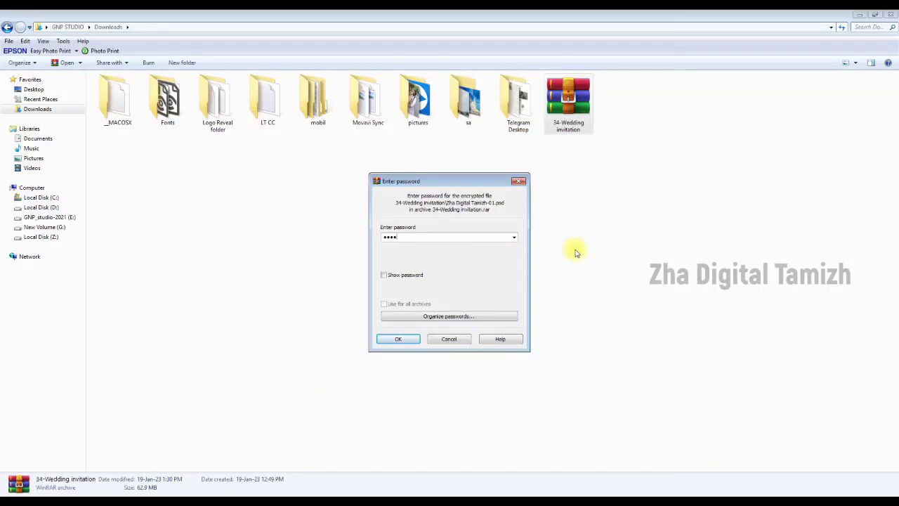
click(385, 340)
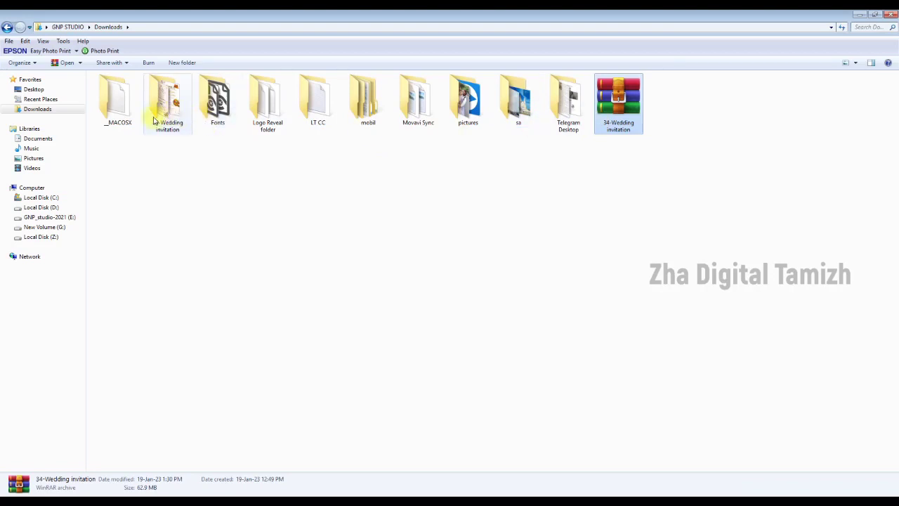
- Open Zha Digital Tamizh-02 from the extracted 34-Wedding invitation folder in Photoshop and accept the missing-fonts warning
double_click(156, 119)
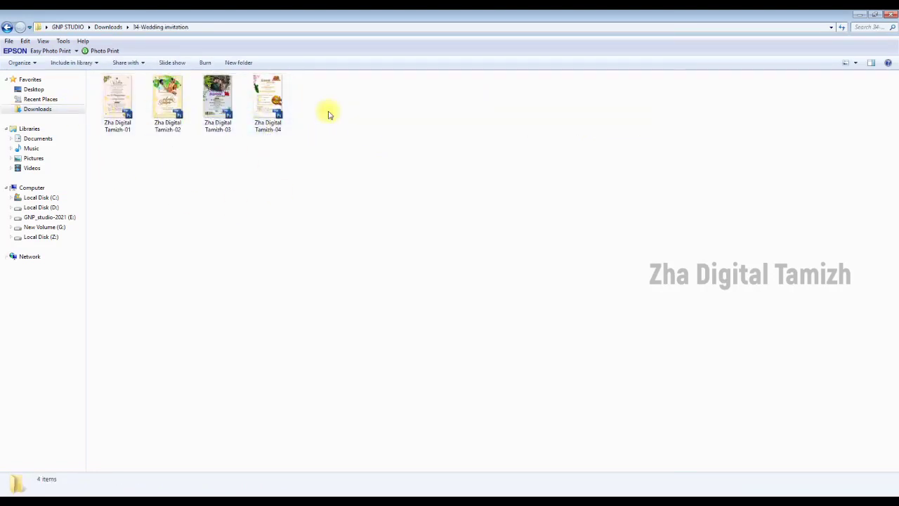
drag(169, 109, 187, 369)
key(alt+Tab)
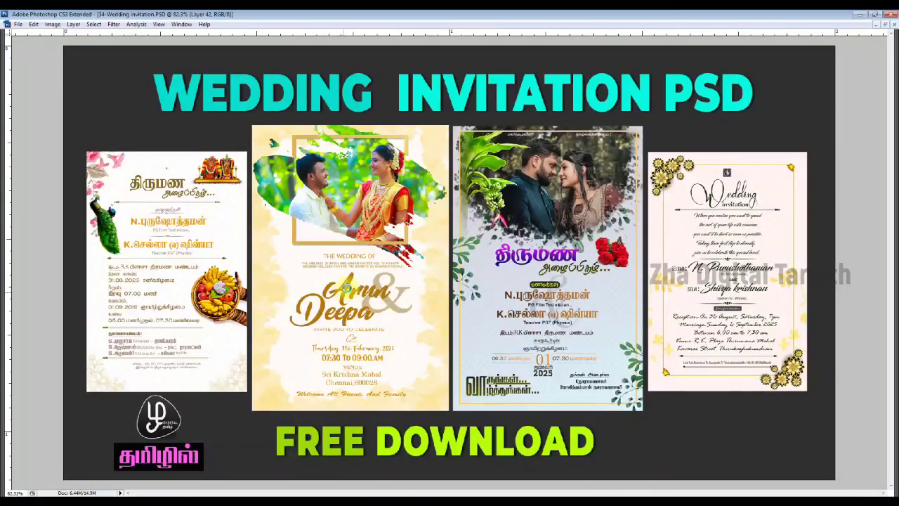
drag(346, 288, 347, 291)
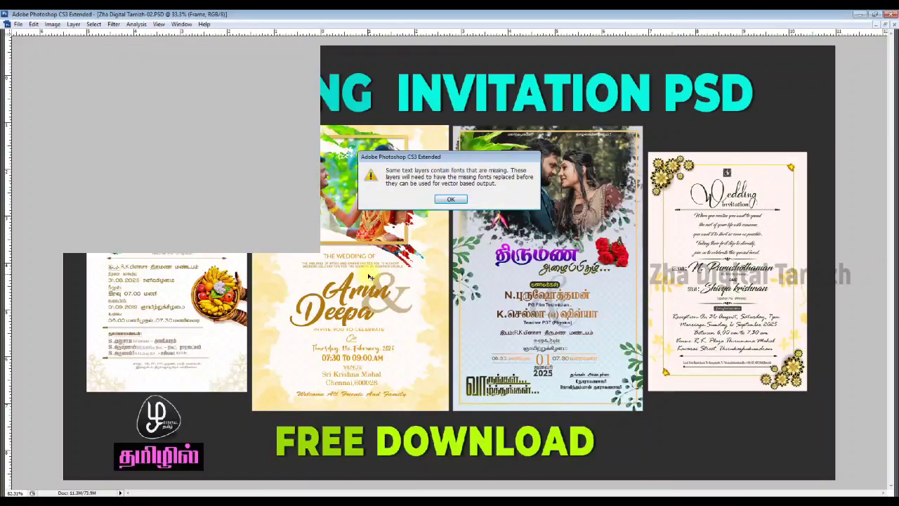
key(Return)
- Delete the couple photo layer from the Zha Digital Tamizh-02 invitation and review the remaining layers
right_click(450, 184)
click(462, 190)
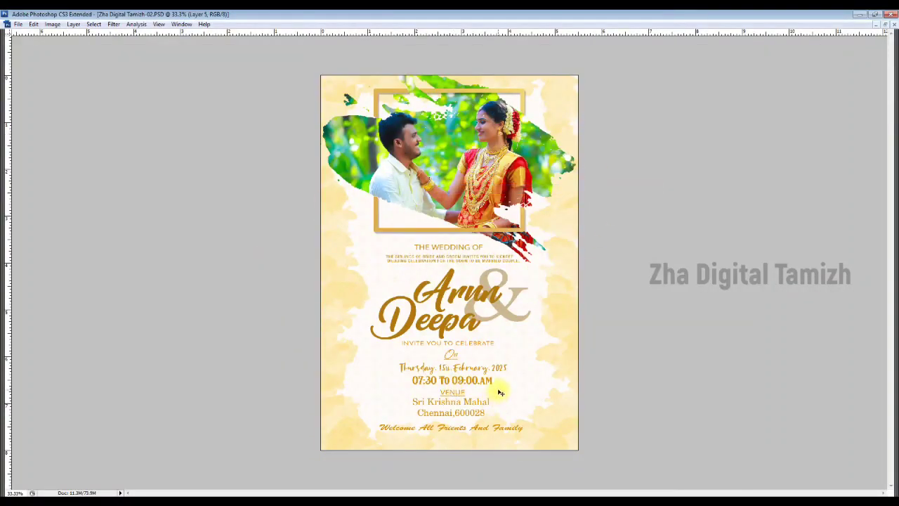
key(Delete)
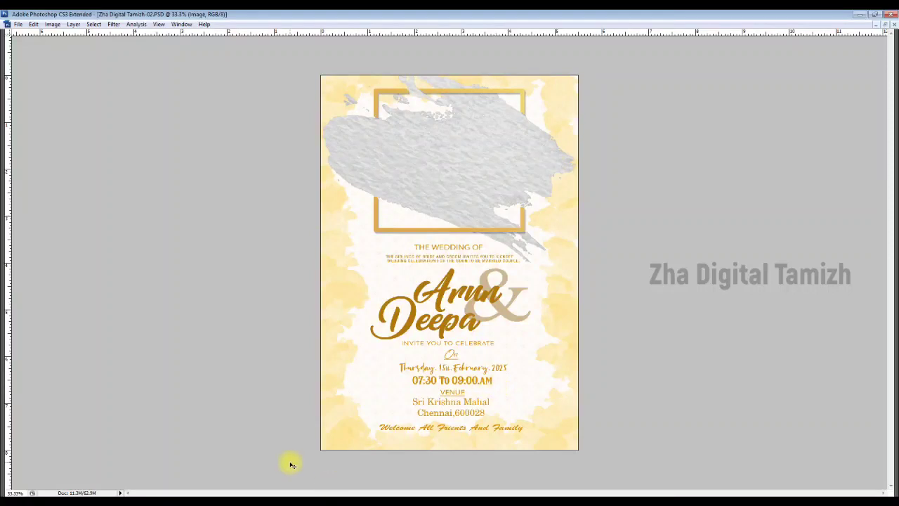
key(F7)
scroll(790, 225, down, 3)
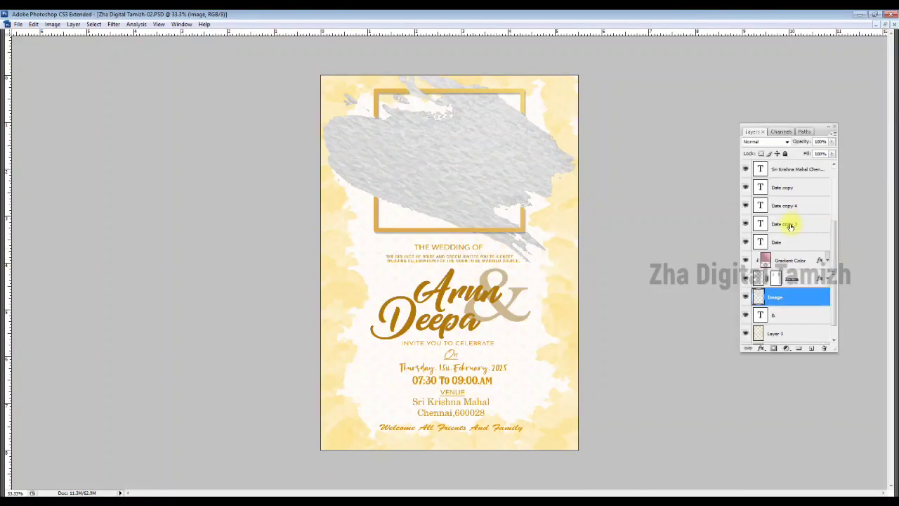
scroll(790, 274, up, 3)
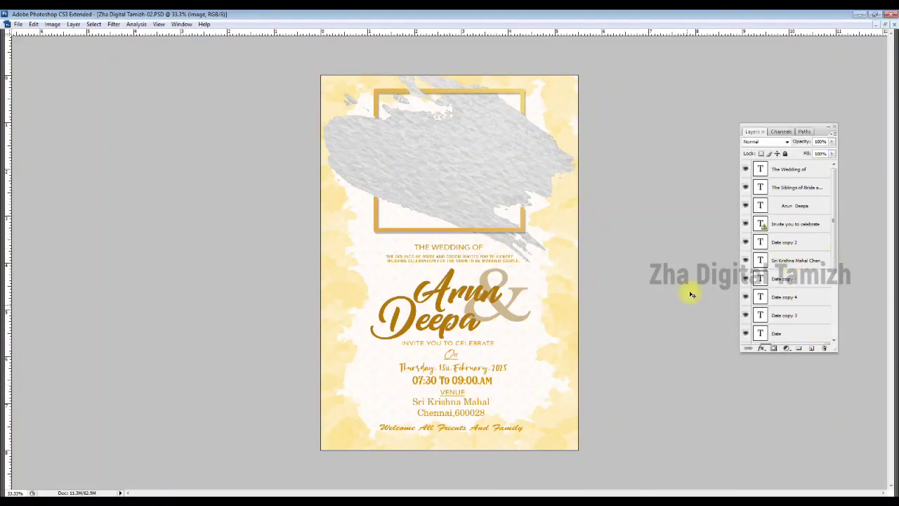
- Open Zha Digital Tamizh-03 from the 34-Wedding invitation folder in Photoshop
click(53, 498)
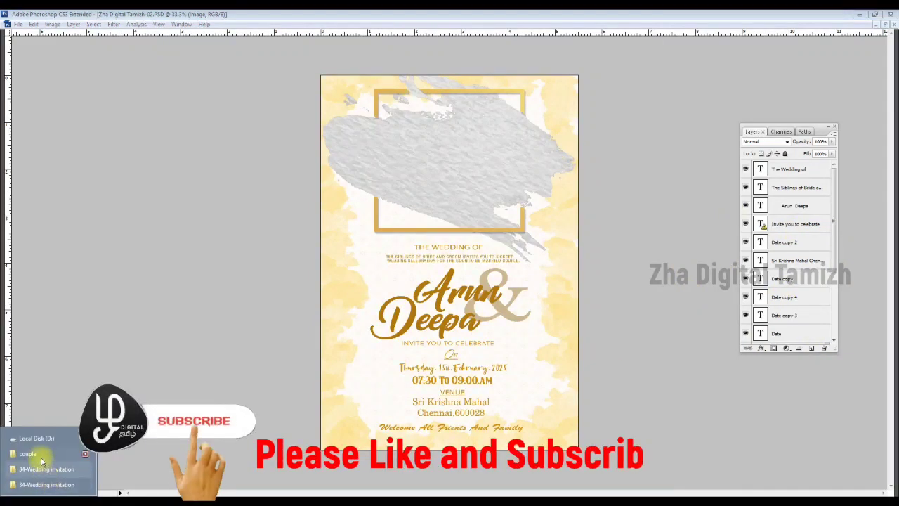
click(40, 472)
click(215, 98)
drag(215, 98, 349, 380)
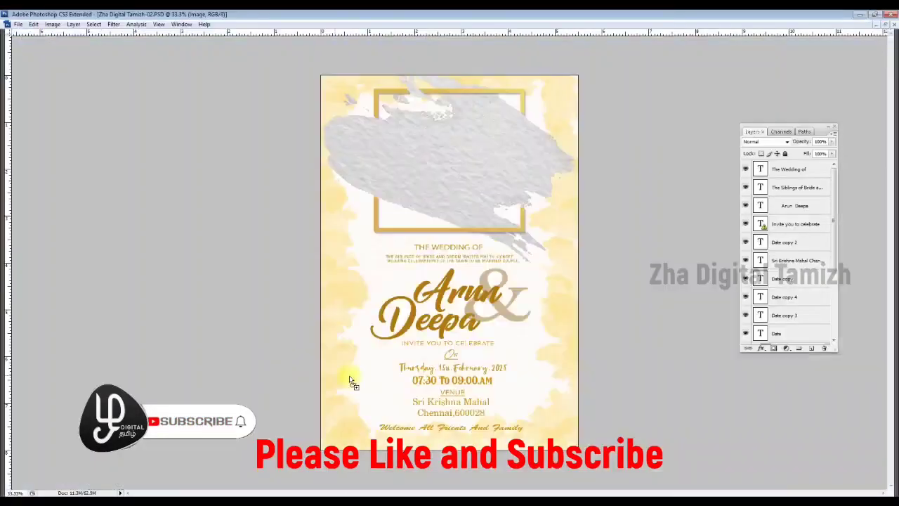
- Remove the couple photos over the dark brush shape in the Zha Digital Tamizh-03 invitation
right_click(535, 127)
click(542, 143)
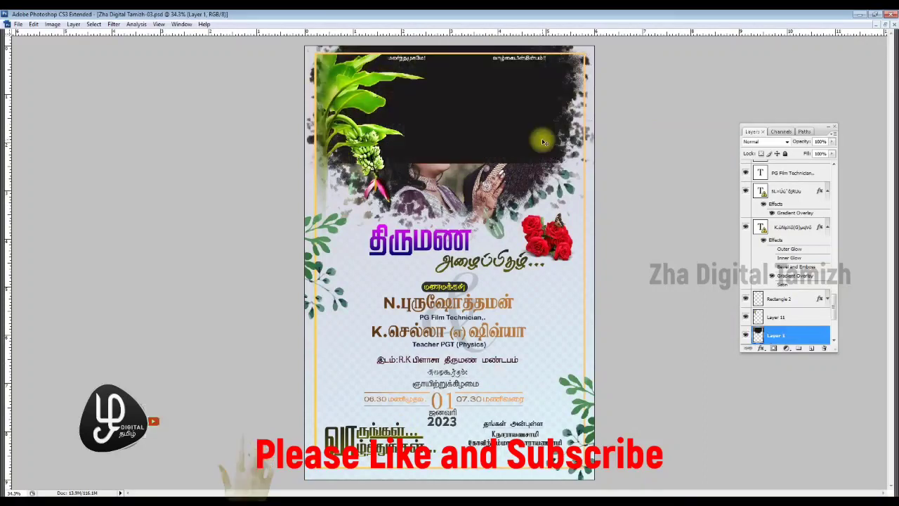
drag(366, 168, 390, 169)
key(ctrl+z)
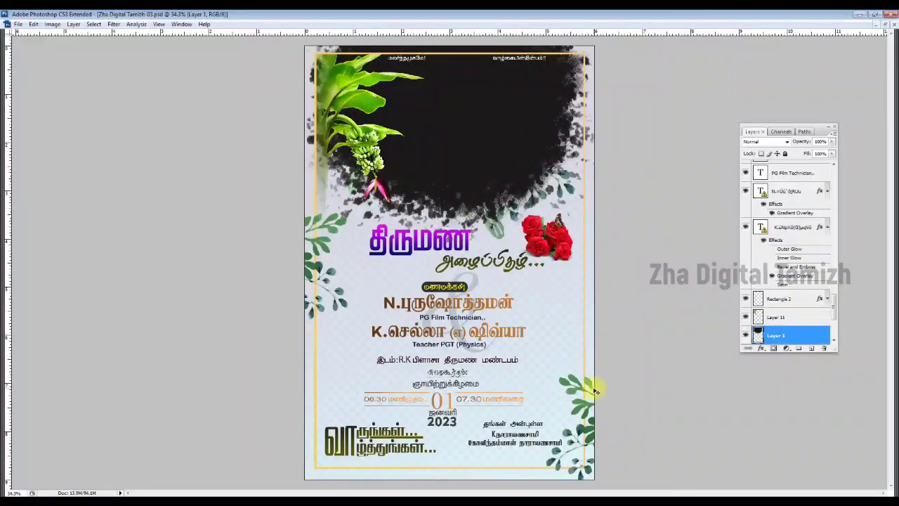
- Move the red roses away from the Tamil heading in the Zha Digital Tamizh-03 invitation
right_click(539, 244)
click(572, 260)
drag(572, 259, 357, 366)
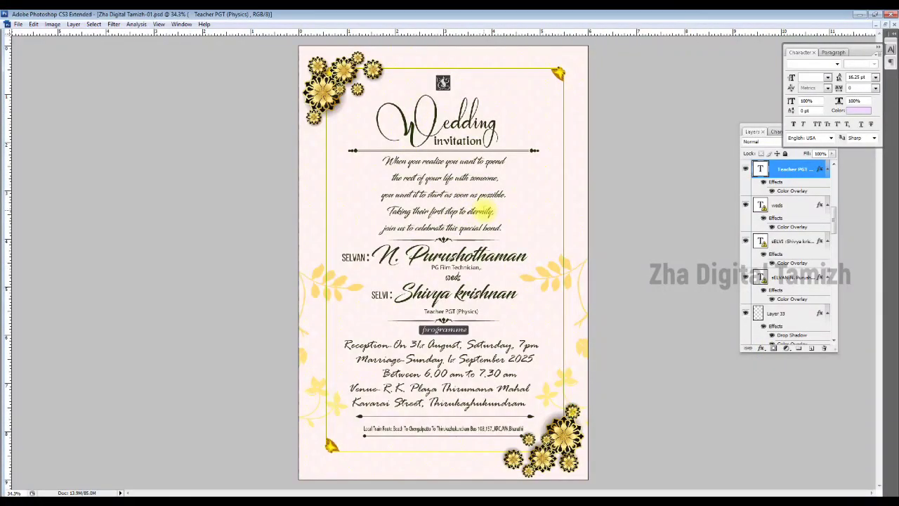
- Shift the golden flower clusters in the upper-left and lower-right corners of the Zha Digital Tamizh-01 invitation, undoing each move
right_click(348, 73)
click(355, 79)
drag(351, 84, 361, 101)
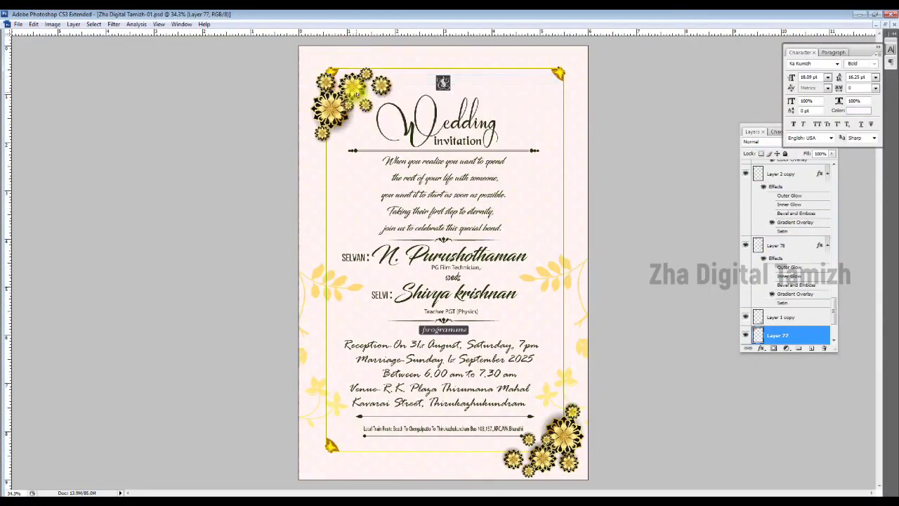
key(ctrl+z)
right_click(580, 437)
click(588, 443)
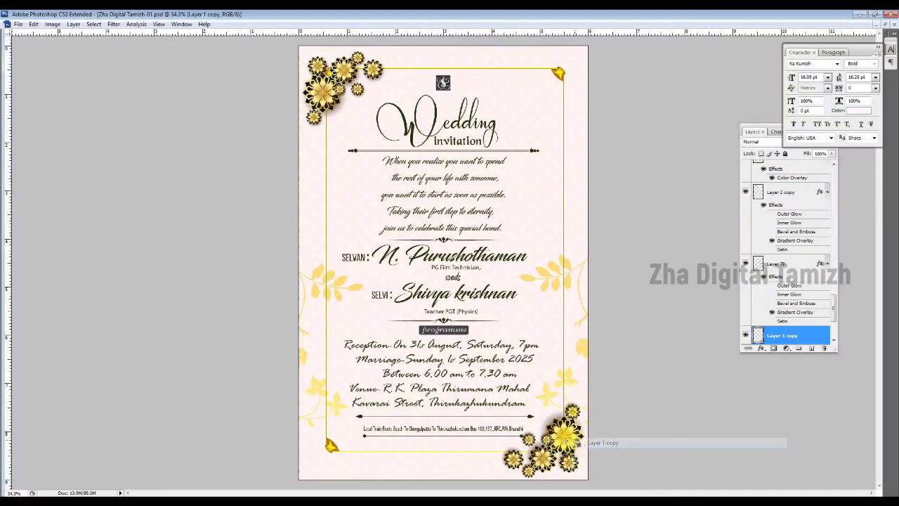
drag(578, 443, 550, 433)
key(ctrl+z)
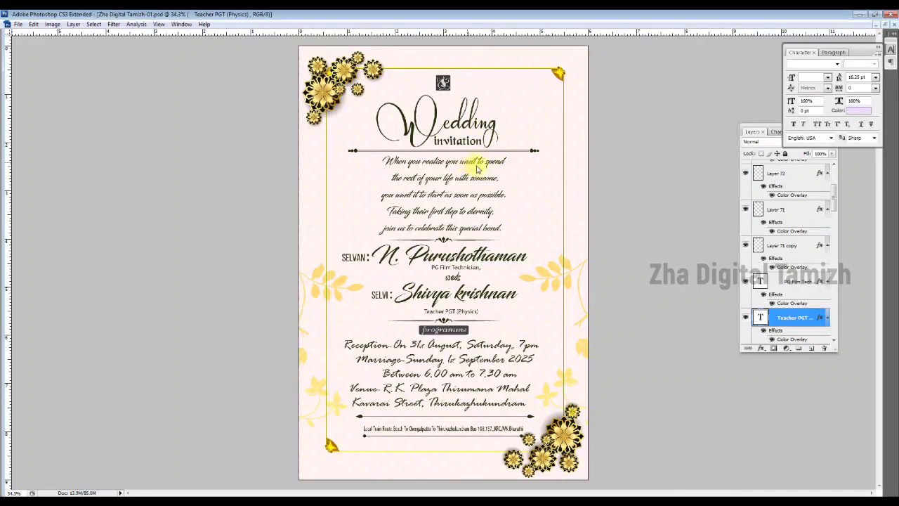
- Shift the verse text, the groom's name and the bride's name one after another, undoing each move
right_click(471, 163)
click(478, 170)
drag(479, 169, 470, 169)
key(ctrl+z)
right_click(486, 256)
click(497, 261)
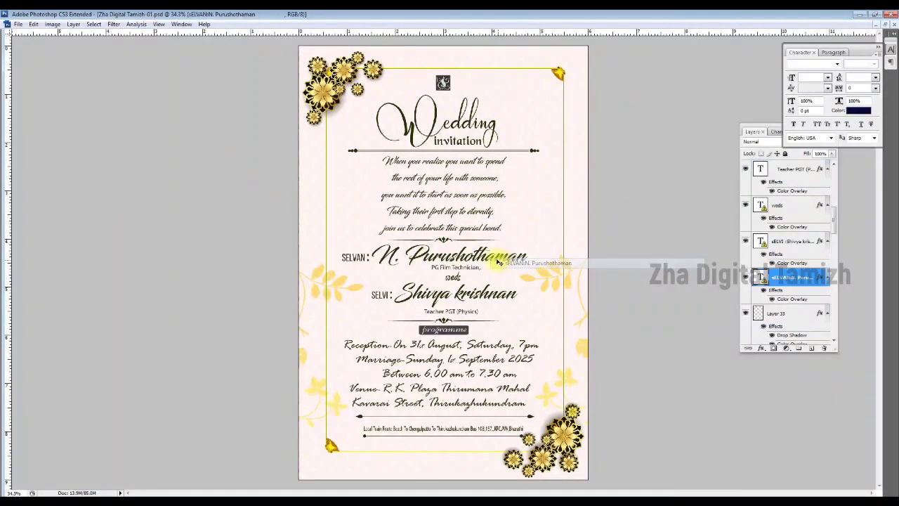
drag(498, 262, 503, 259)
key(ctrl+z)
right_click(483, 298)
click(494, 302)
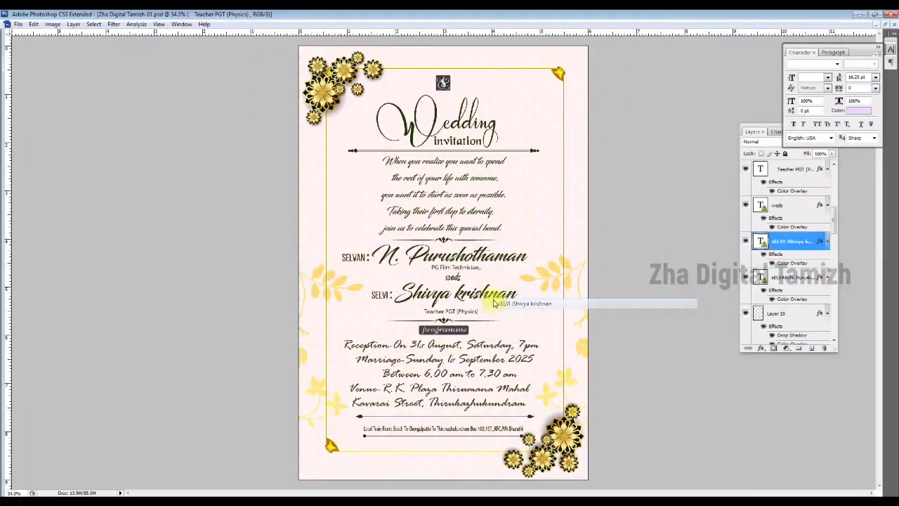
drag(494, 302, 502, 297)
key(ctrl+z)
- Shift the reception and venue text block, undo the move and look through the remaining layers
right_click(469, 346)
click(490, 356)
drag(490, 356, 481, 353)
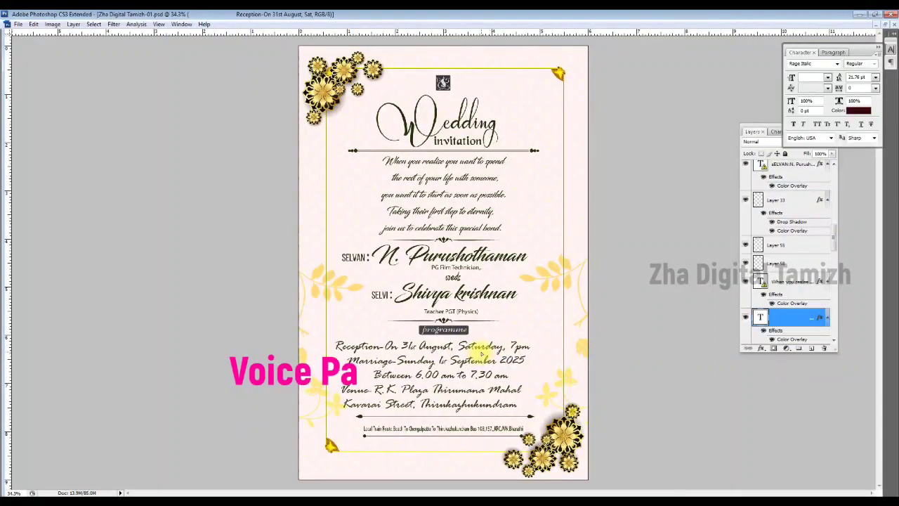
key(ctrl+z)
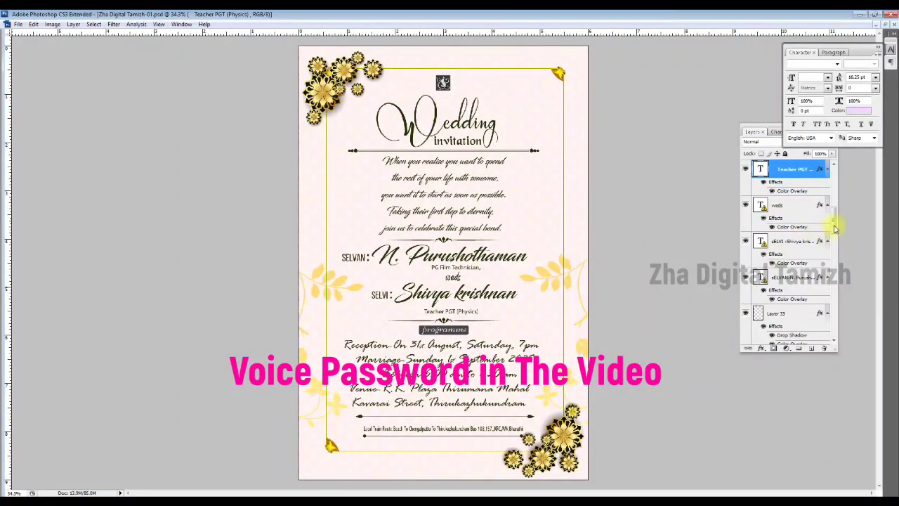
drag(835, 223, 847, 333)
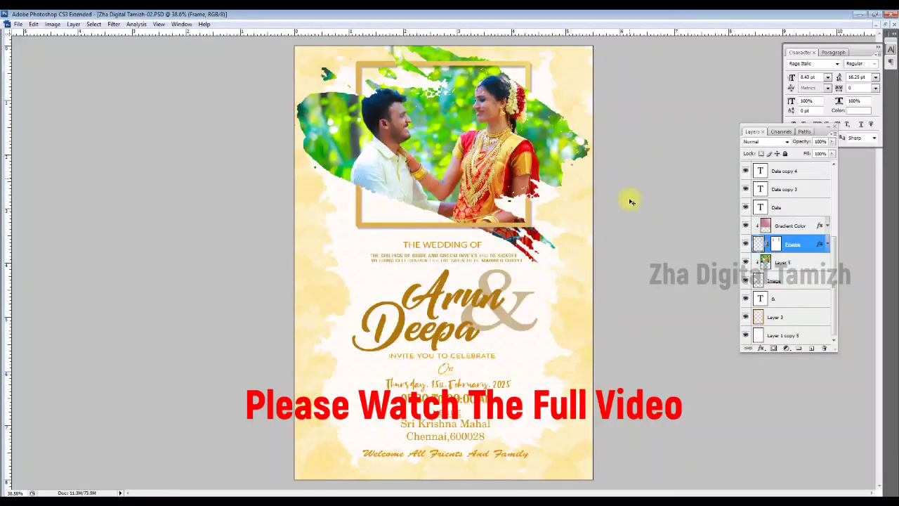
- Delete the couple photo layer from the Zha Digital Tamizh-02 invitation and select the grey brush shape beneath it
right_click(520, 158)
click(538, 171)
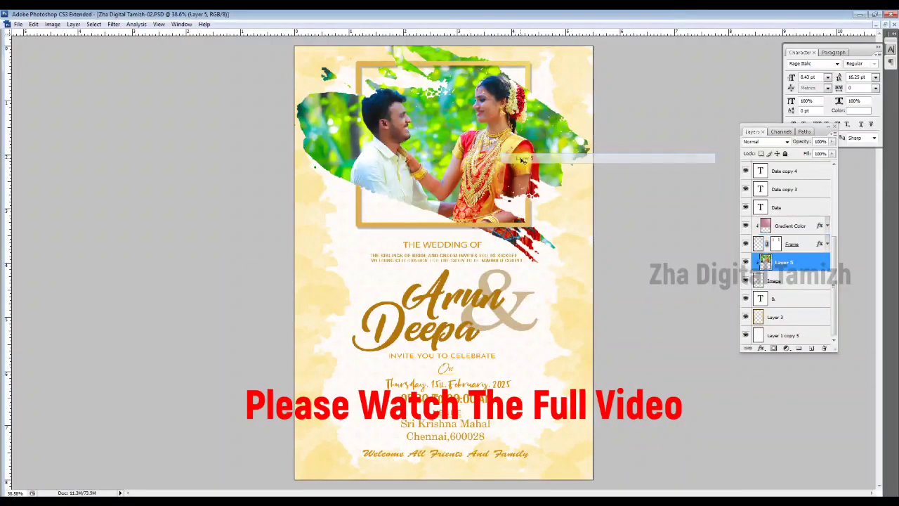
key(Delete)
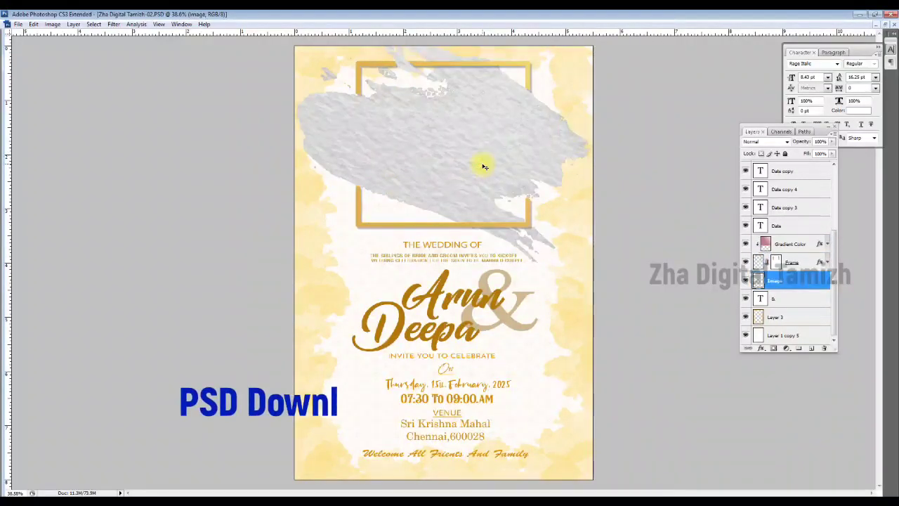
right_click(476, 167)
click(476, 167)
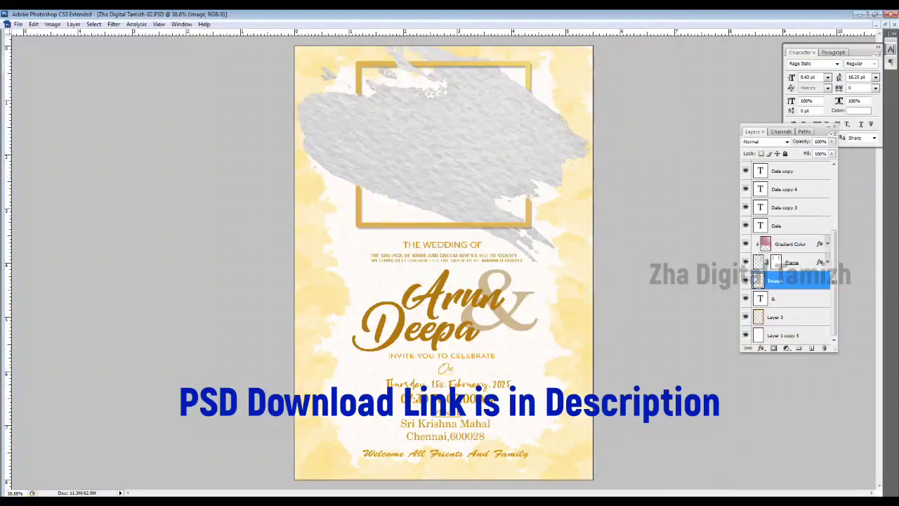
- Cut the whole image from pexels-the-new-wed-photography-5379860.jpg and close that file without saving
click(48, 502)
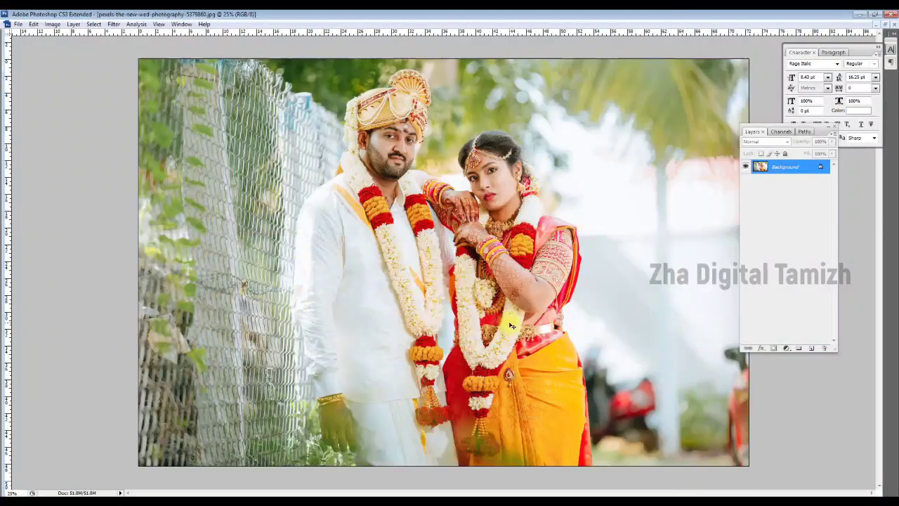
key(ctrl+w)
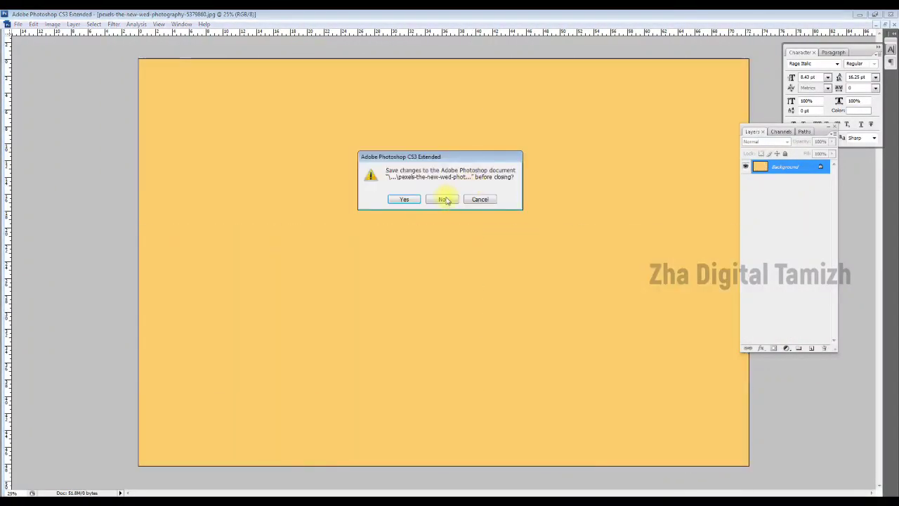
click(442, 200)
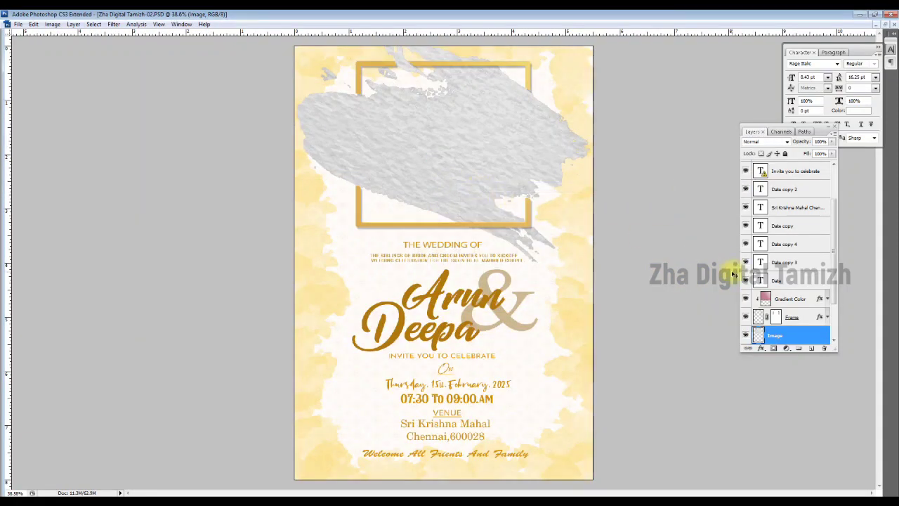
- Paste the new couple photo into Zha Digital Tamizh-02, clip it to the grey brush shape and hide the rulers
key(ctrl+v)
key(ctrl+alt+g)
key(ctrl+r)
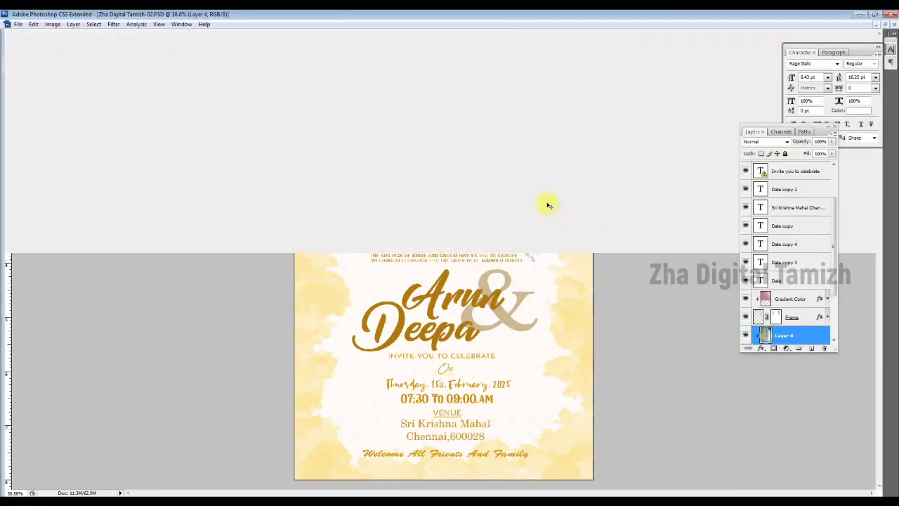
- Scale the pasted photo down and position it so the couple sits inside the brush shape and gold frame
key(ctrl+t)
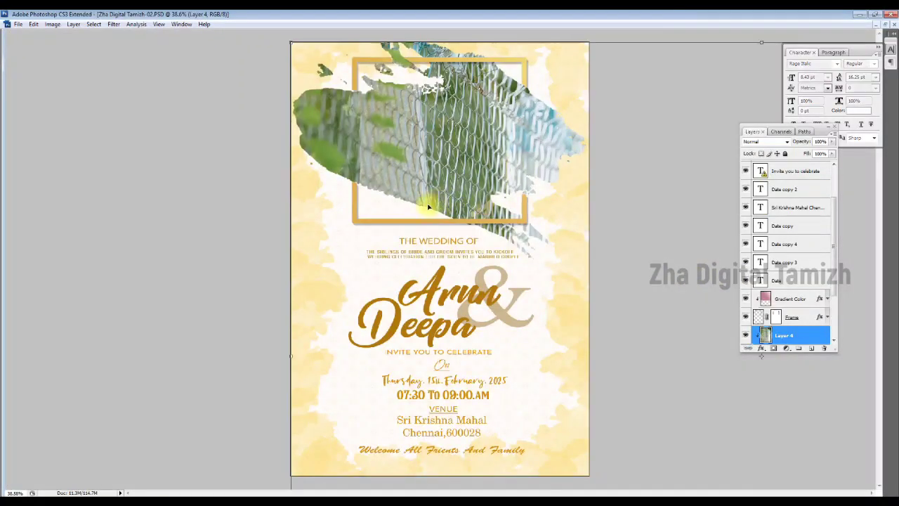
mouse_move(291, 42)
mouse_down()
mouse_move(555, 211)
mouse_move(572, 234)
mouse_up()
mouse_move(357, 83)
mouse_down()
mouse_move(347, 76)
mouse_move(338, 132)
mouse_up()
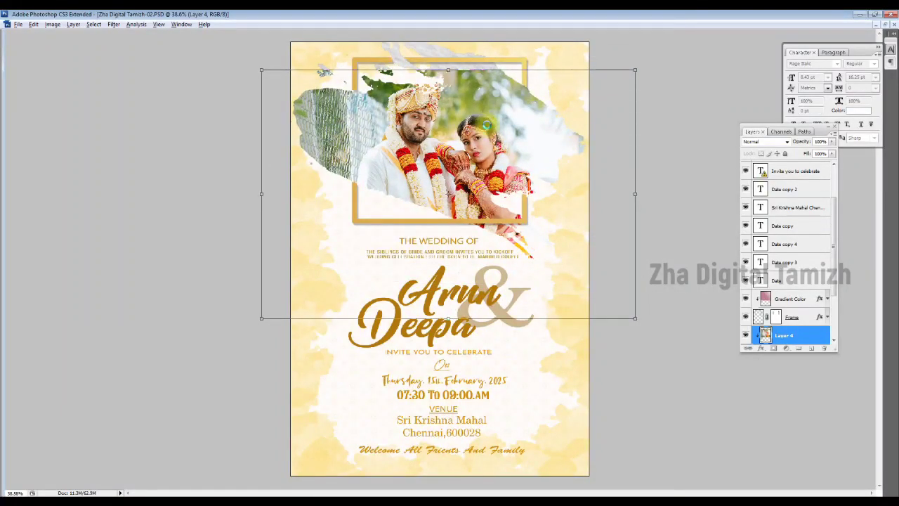
key(Return)
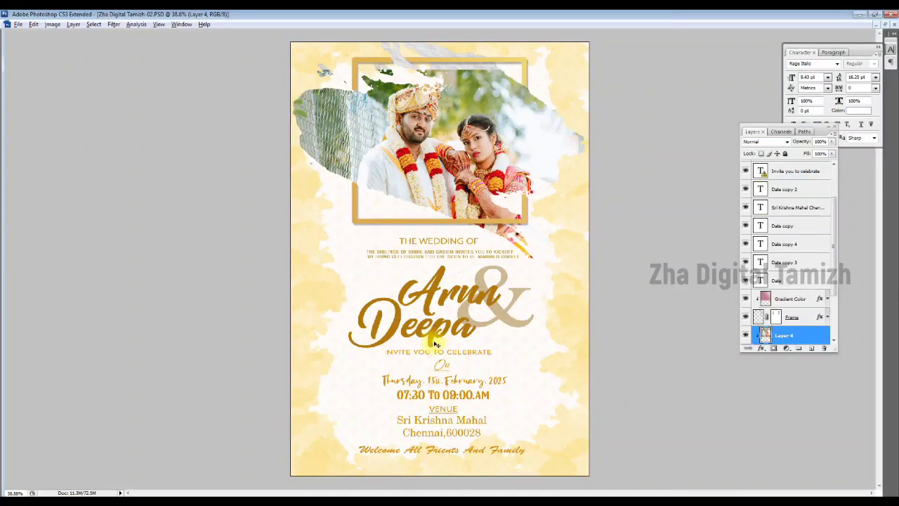
- Replace the groom's and bride's first names in the large script text with the new couple's names
click(435, 295)
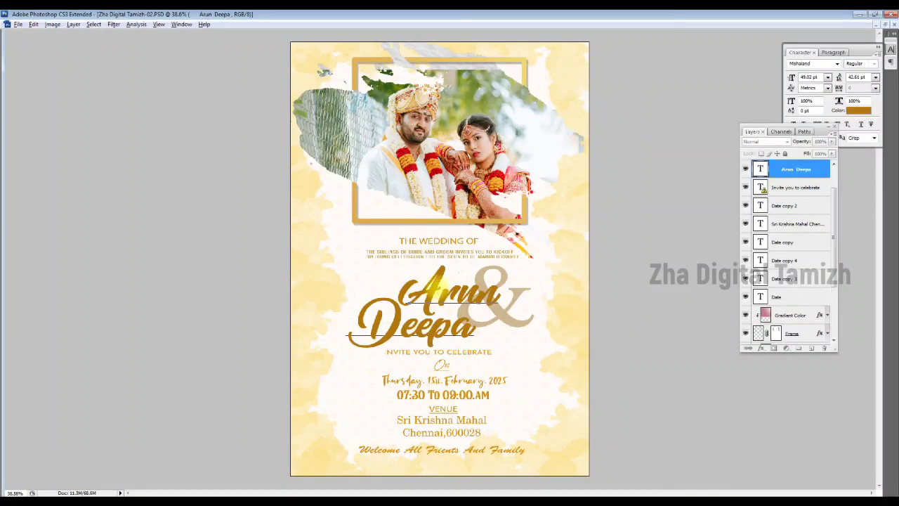
double_click(441, 302)
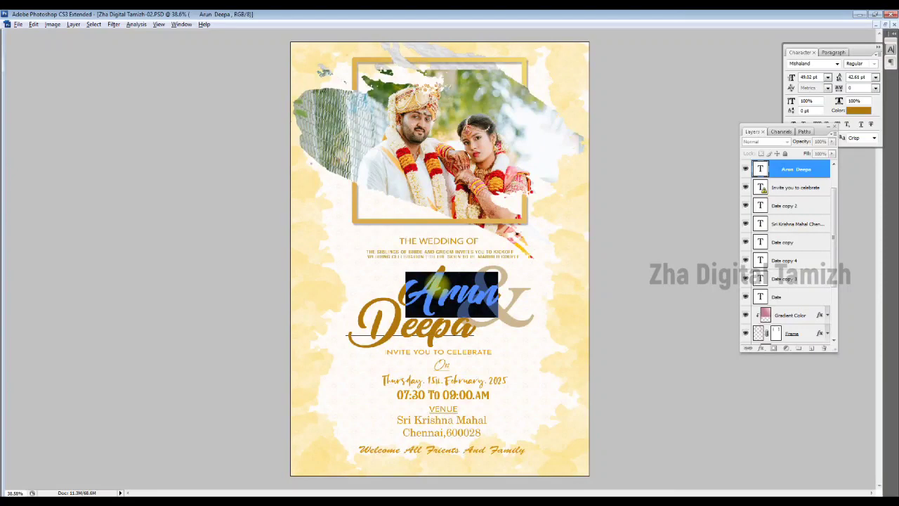
text(Ka)
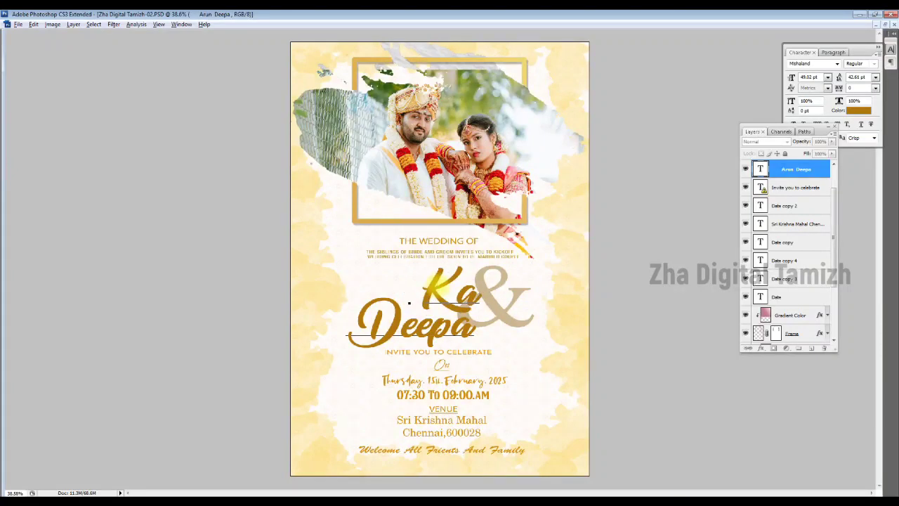
text(mal)
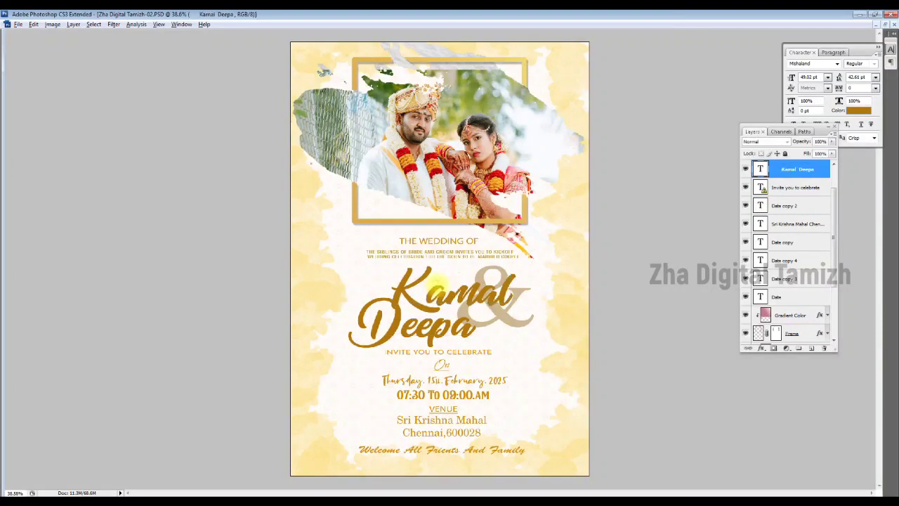
double_click(401, 321)
text(P)
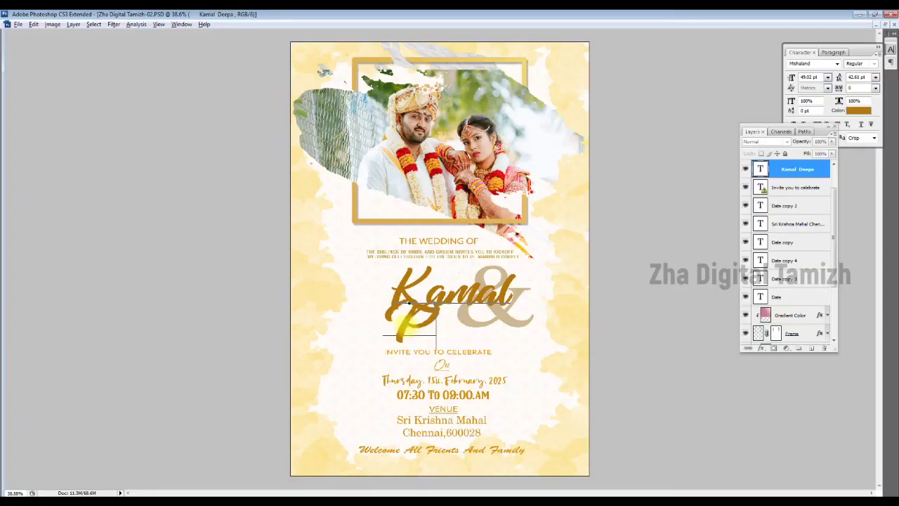
text(i)
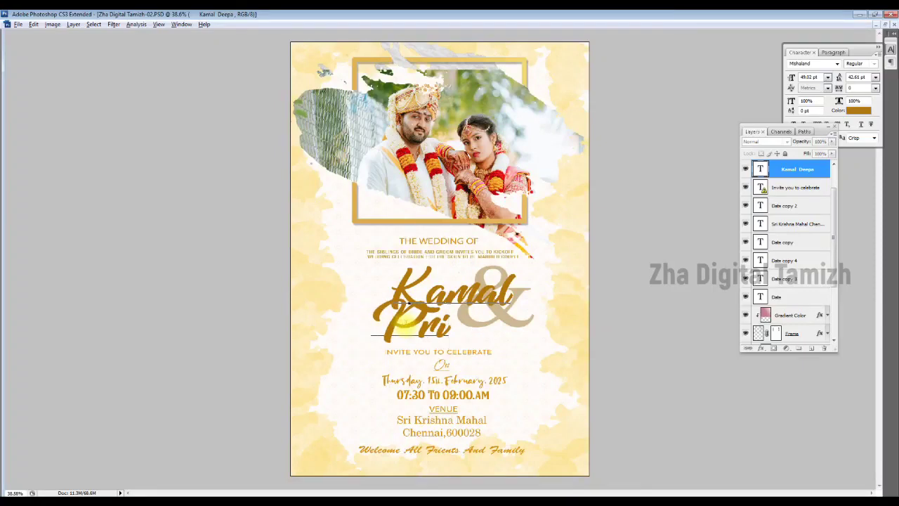
text(ya)
key(ctrl+Return)
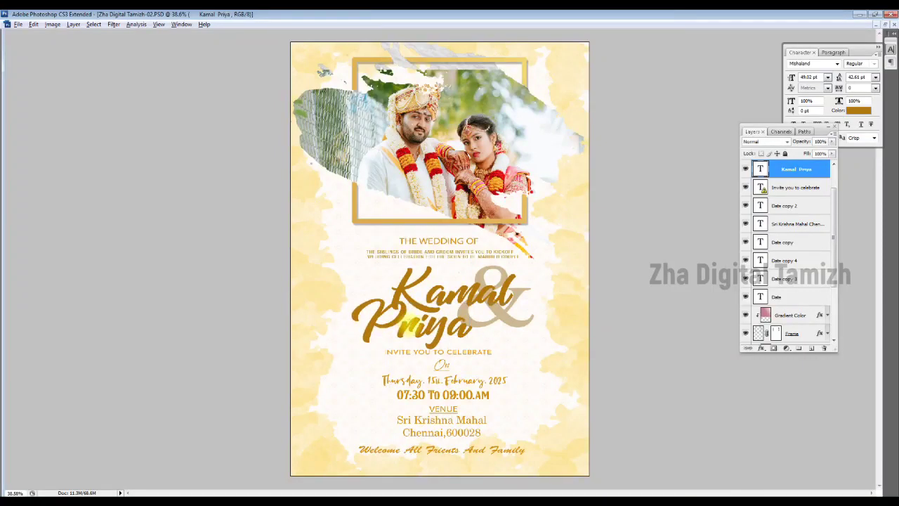
- Select the time, date and welcome lines in turn to check that their text is editable, leaving the wording as is
double_click(439, 393)
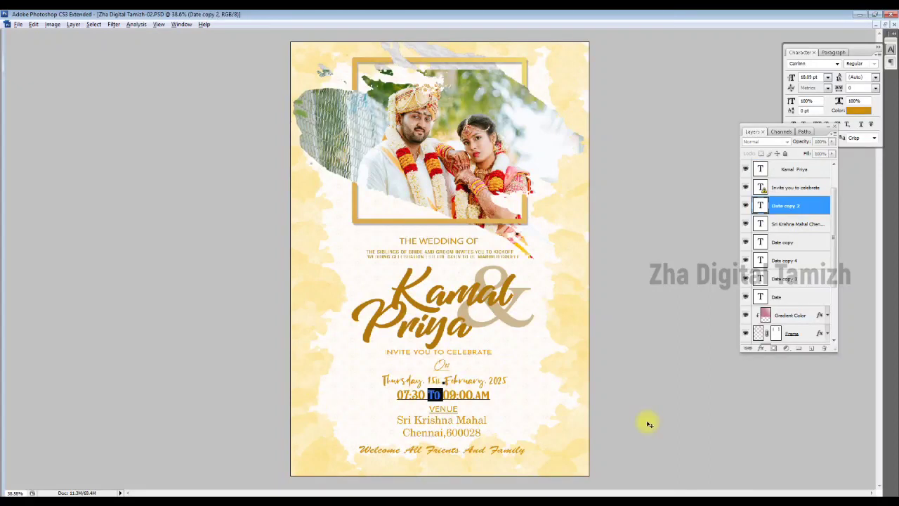
triple_click(465, 395)
key(ctrl+Return)
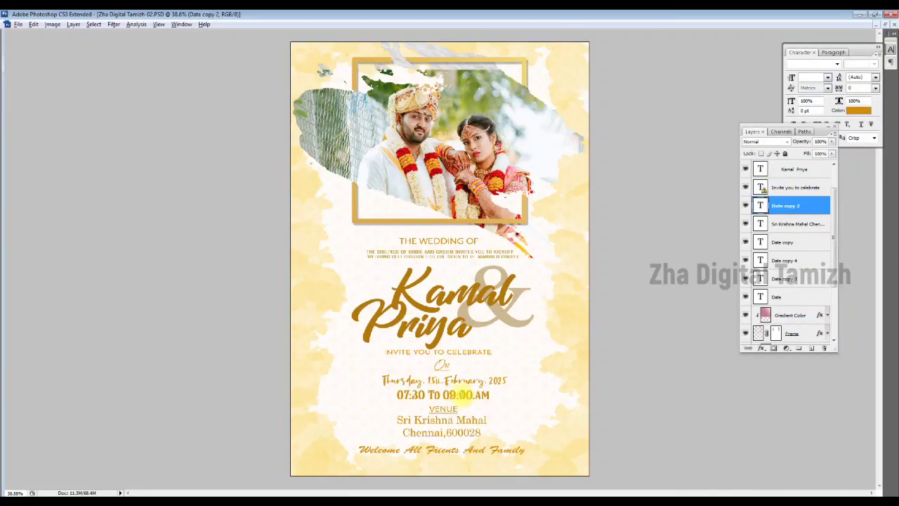
click(494, 380)
triple_click(494, 380)
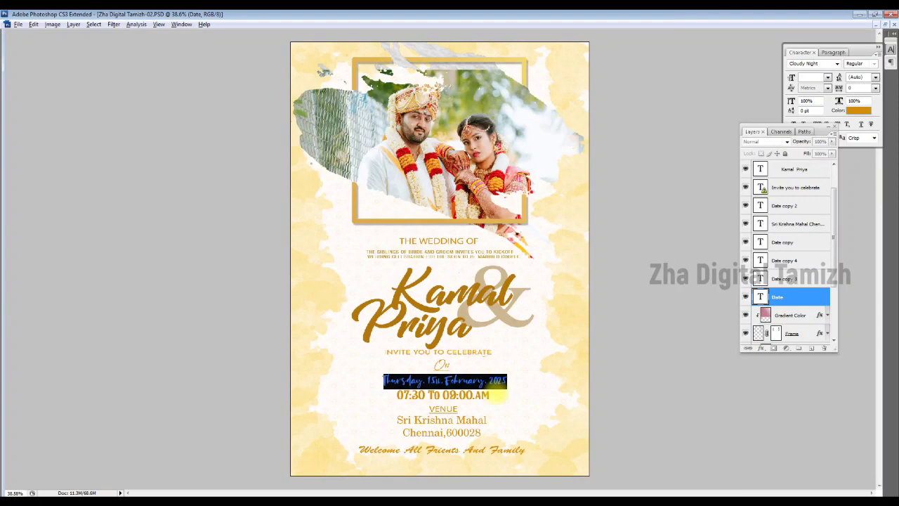
click(345, 373)
click(407, 450)
triple_click(408, 451)
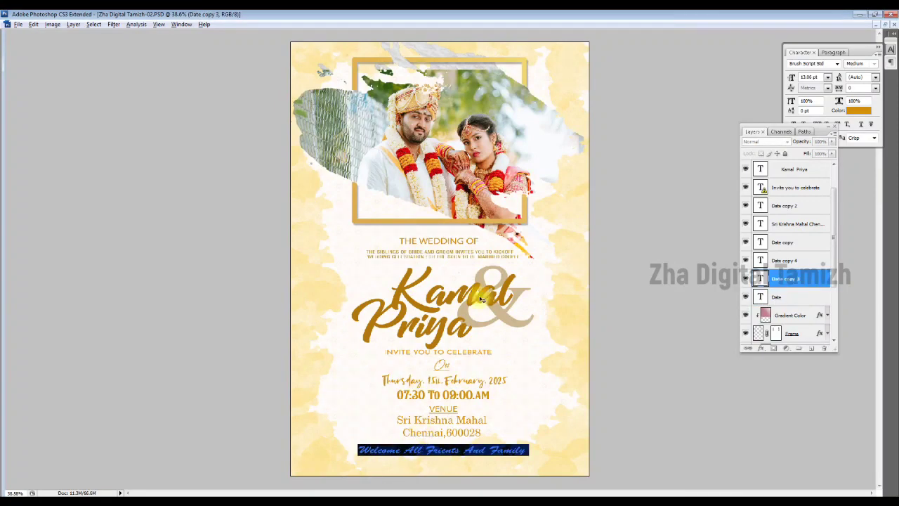
key(ctrl+Return)
- Switch to the Zha Digital Tamizh-03 invitation, try out the red roses layer and undo the change
key(ctrl+Tab)
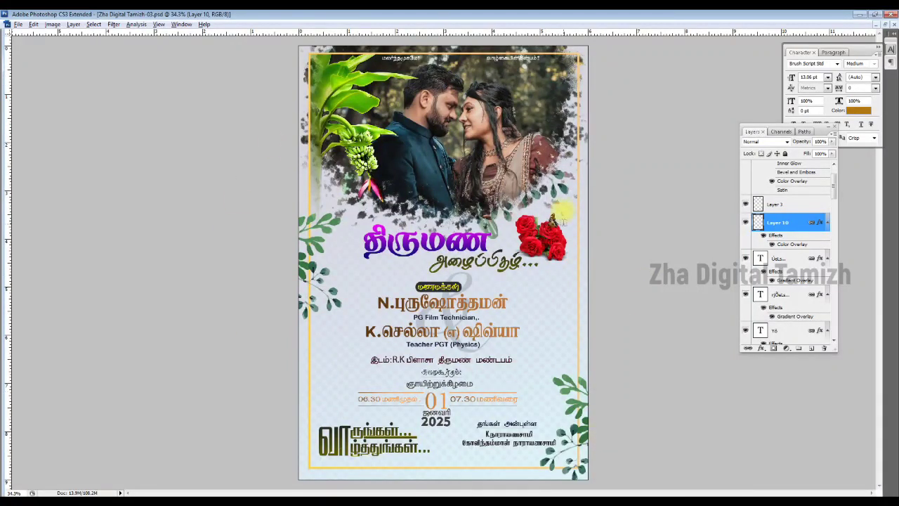
right_click(541, 228)
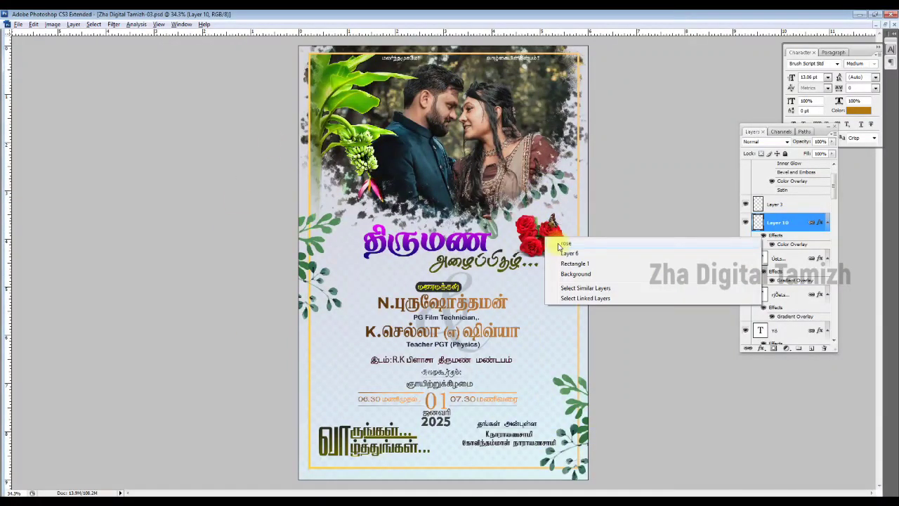
click(557, 255)
key(ctrl+z)
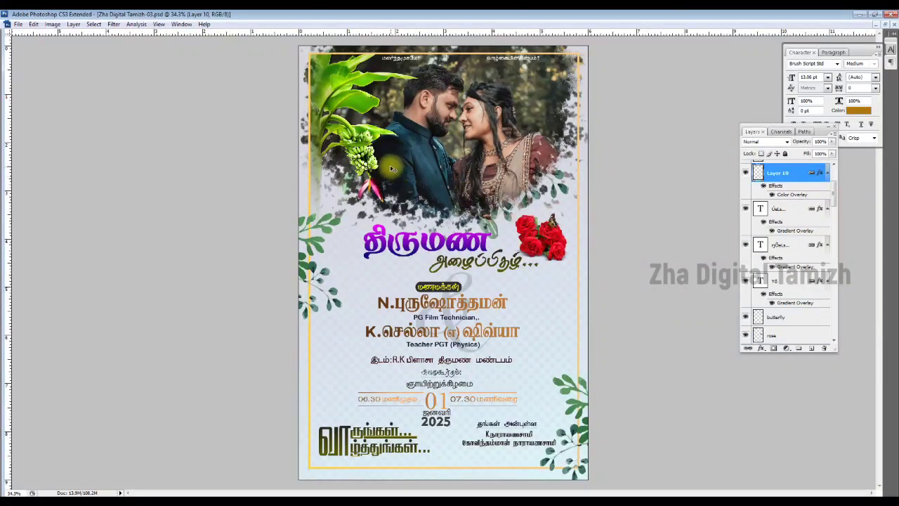
- Shift the banana tree and the large purple Tamil heading in turn, undoing each move
right_click(362, 154)
click(362, 158)
drag(361, 157, 392, 166)
key(ctrl+z)
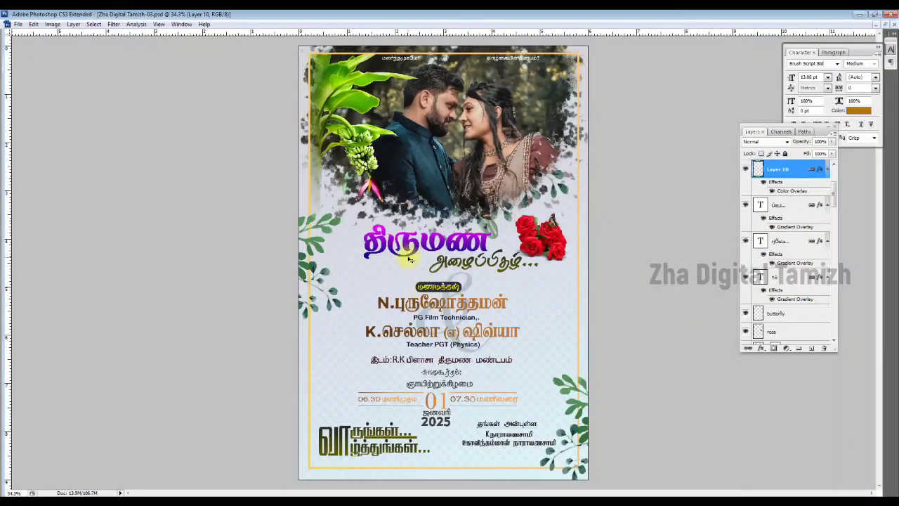
right_click(415, 243)
click(425, 258)
drag(426, 257, 399, 253)
key(ctrl+z)
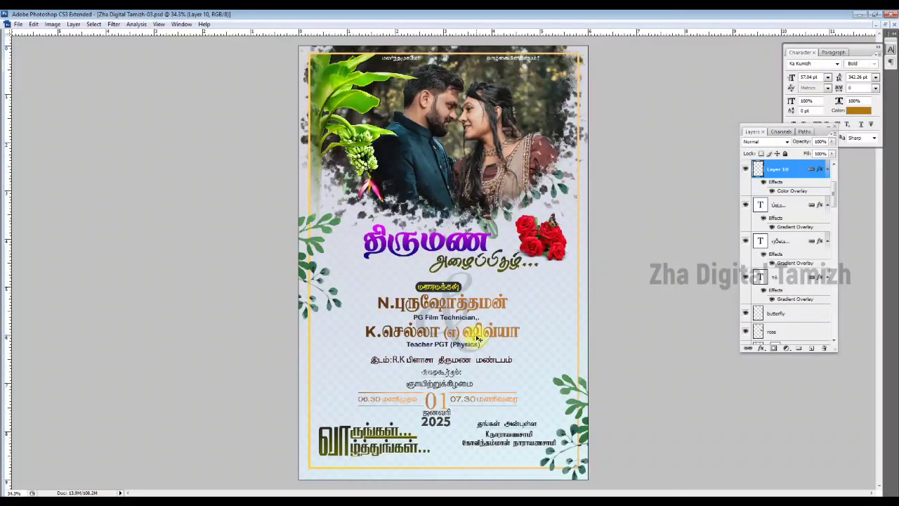
- Shift the bride's details text and the large two-line Tamil greeting near the invitation's lower edge in turn, undoing each move
right_click(481, 338)
click(492, 343)
drag(493, 342, 513, 343)
key(ctrl+z)
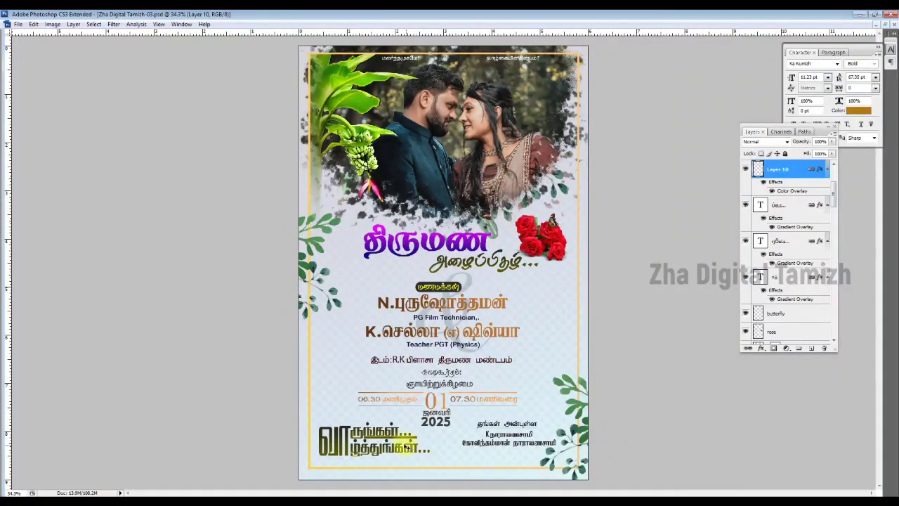
right_click(399, 440)
click(424, 377)
drag(393, 446, 432, 447)
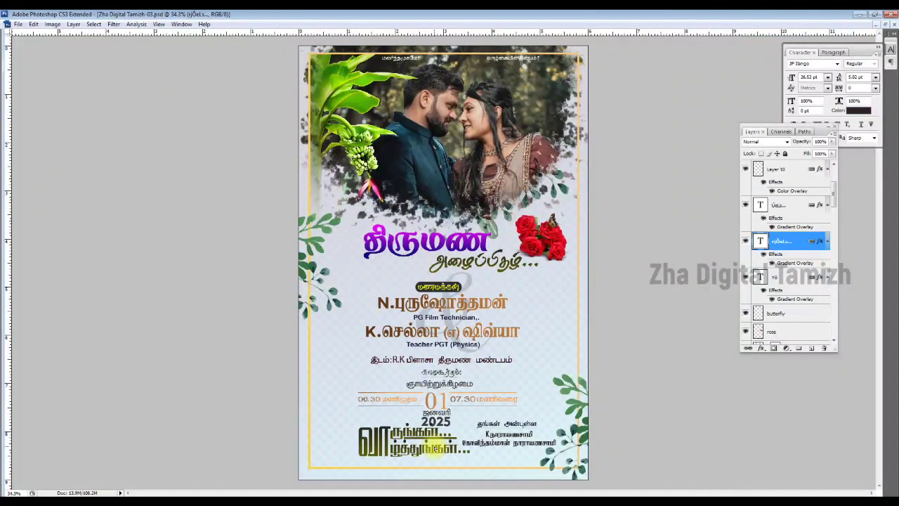
key(ctrl+z)
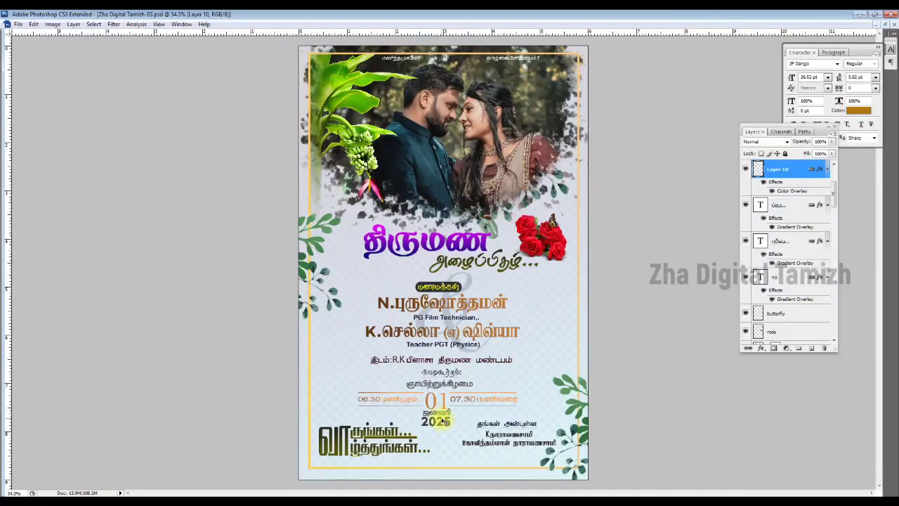
- Change the wedding date's year to 2023 and set the large purple Tamil heading in the Ka Thuli font
ctrl+click(442, 418)
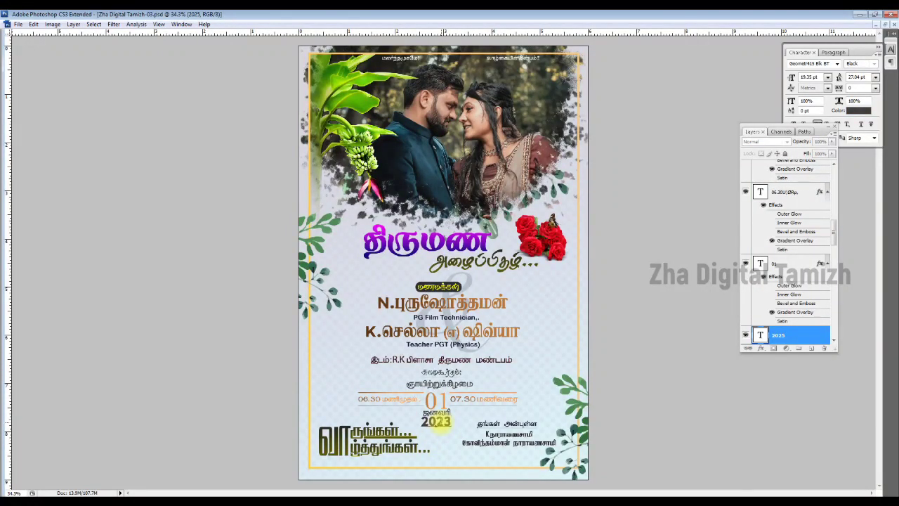
click(406, 245)
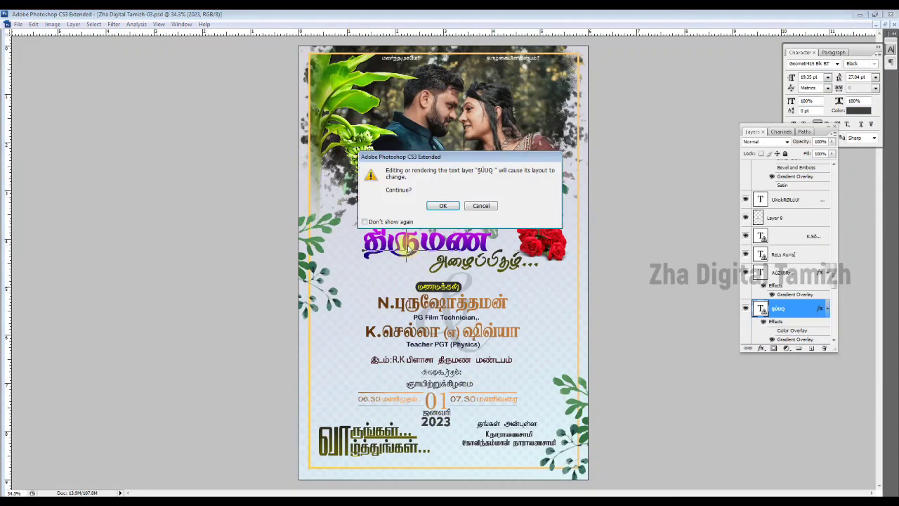
click(443, 206)
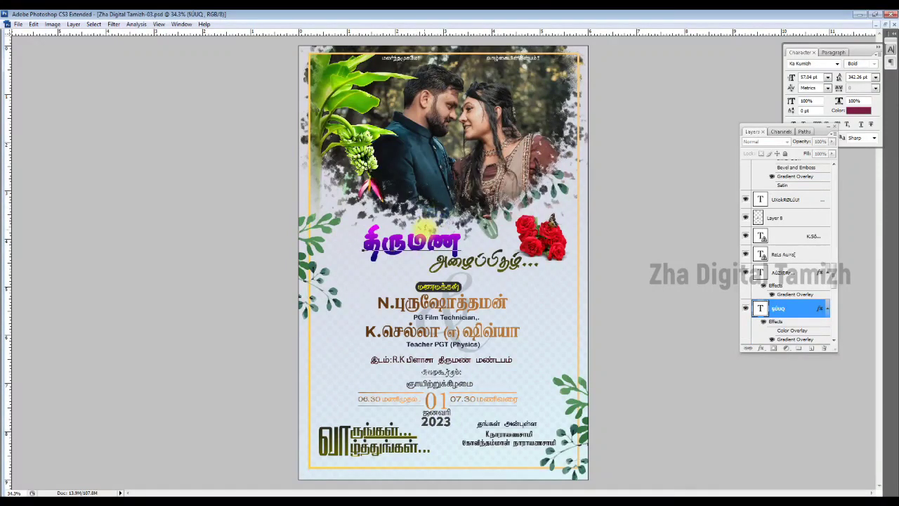
key(ctrl+a)
click(802, 97)
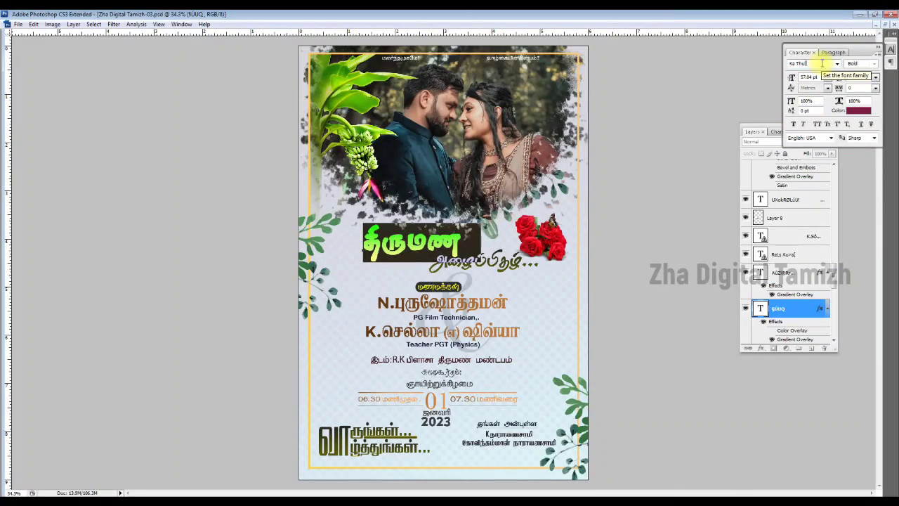
key(Down)
key(ctrl+Return)
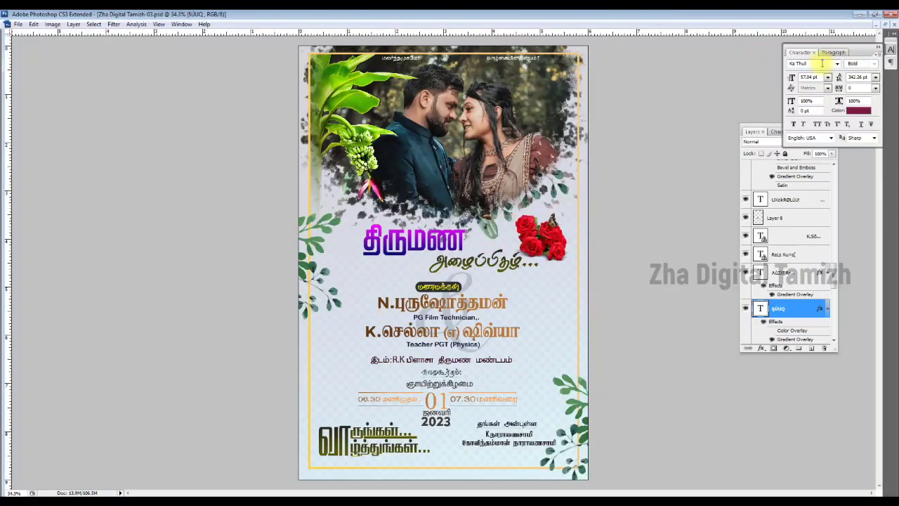
- Delete the couple photo layer from the dark brush-shaped frame at the top of the invitation
key(v)
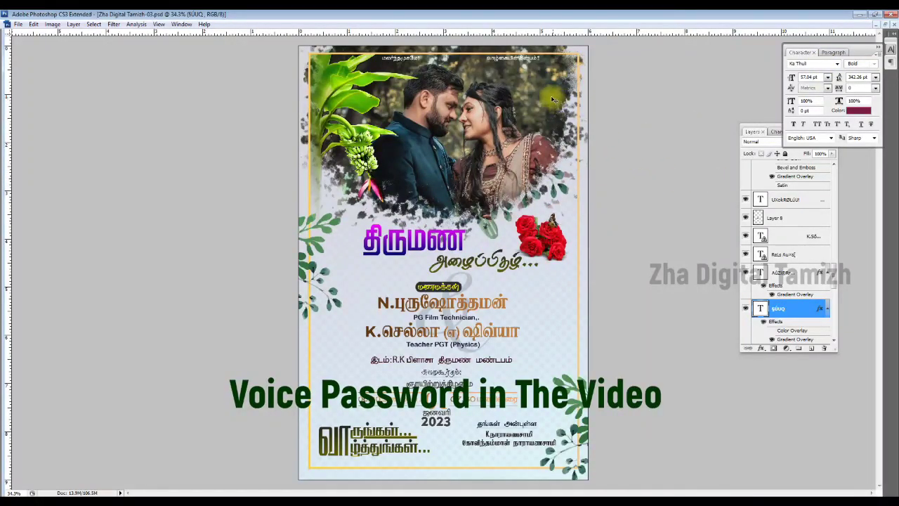
right_click(493, 116)
click(504, 122)
key(Delete)
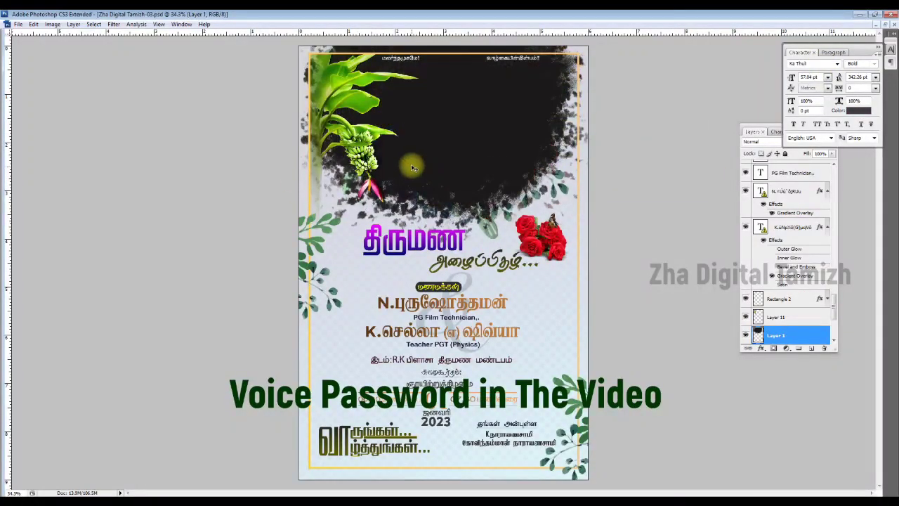
- Open pexels-kg-films-surat-13191624 from the couple folder in Photoshop, cut its whole image and close the file without saving
click(39, 495)
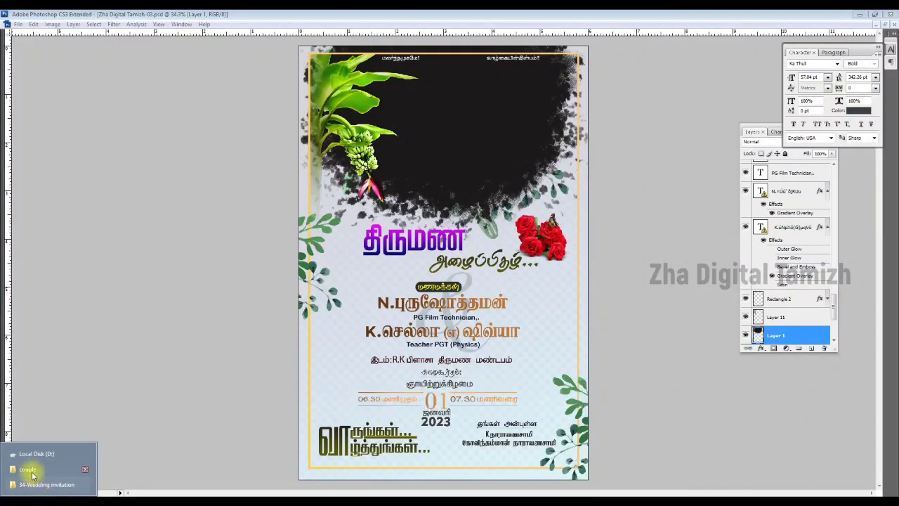
click(32, 469)
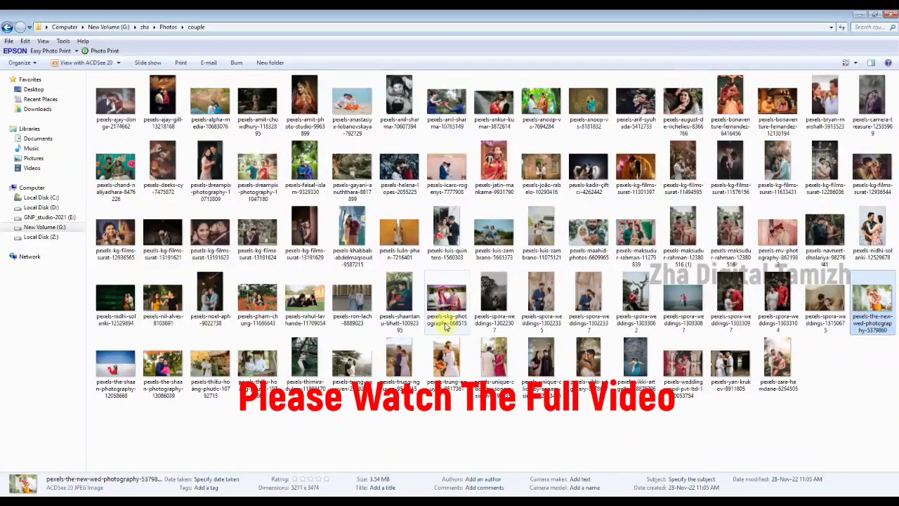
drag(257, 235, 247, 270)
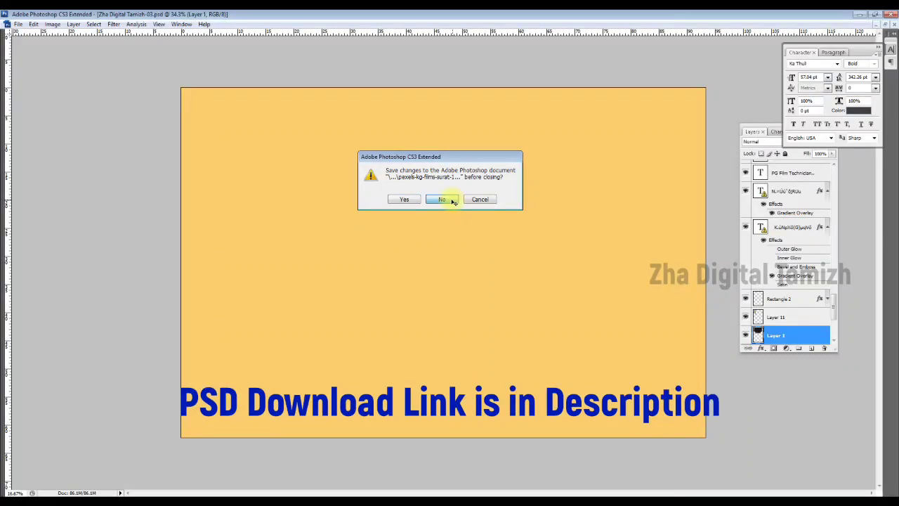
click(452, 200)
- Paste the new couple photo above the black brush shape on Layer 1 and clip it to that shape
right_click(445, 190)
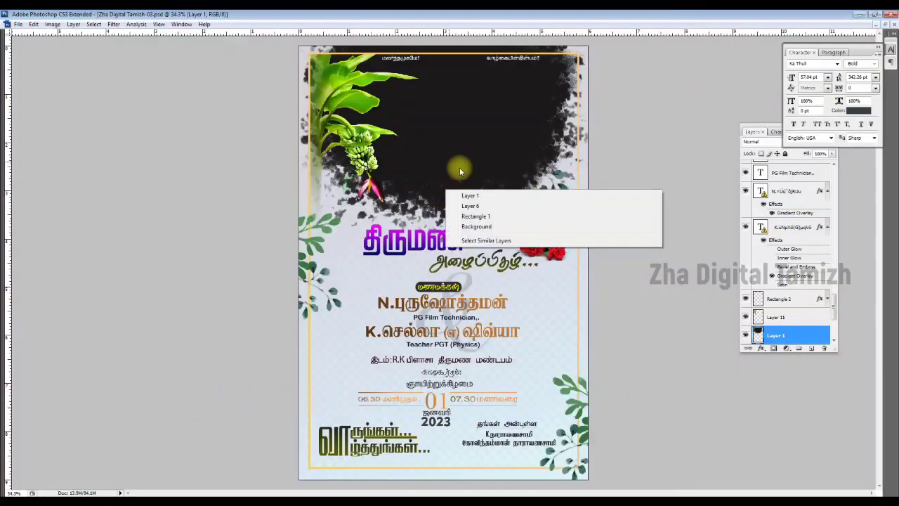
right_click(466, 146)
click(481, 154)
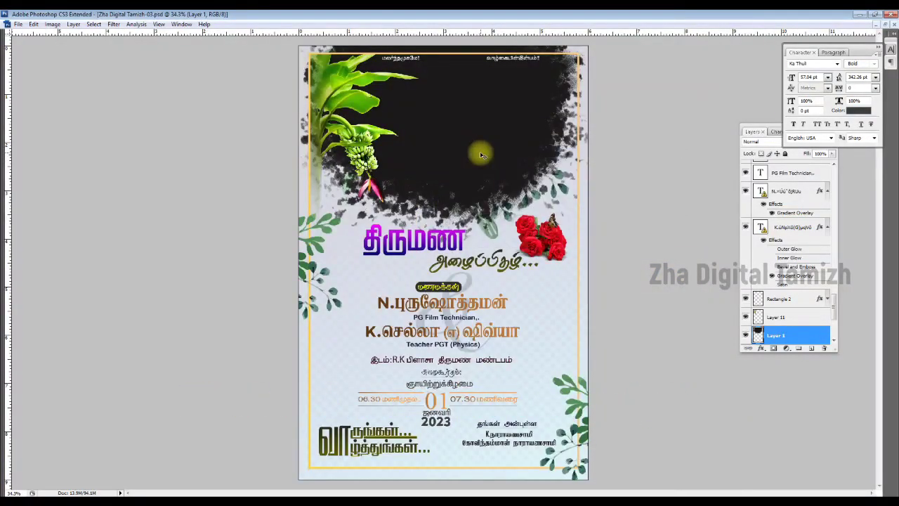
key(ctrl+v)
key(ctrl+alt+g)
- Scale down the pasted photo with Free Transform and position it so both faces sit inside the brush-shaped frame
key(ctrl+t)
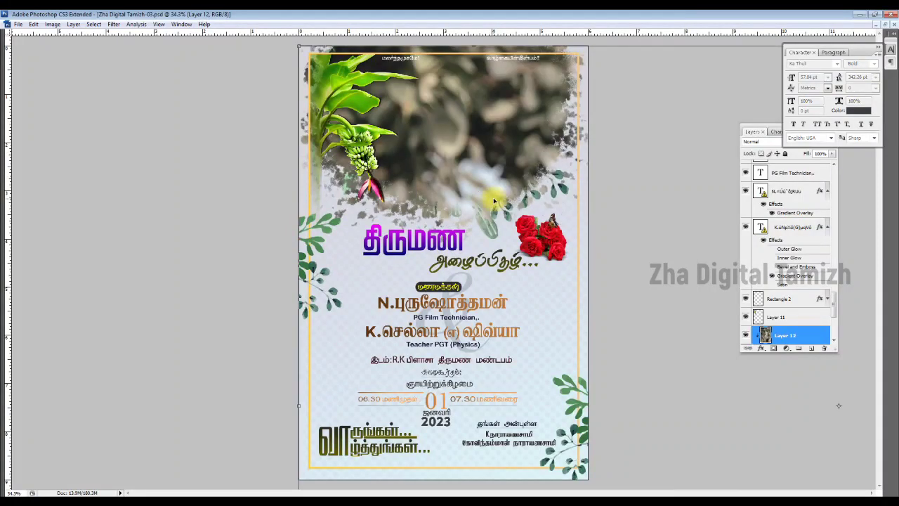
drag(298, 45, 588, 237)
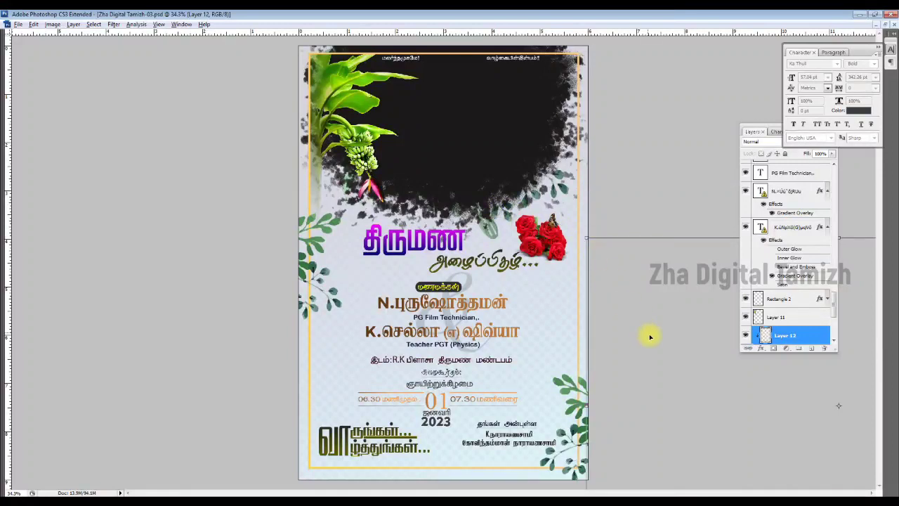
drag(659, 342, 373, 52)
drag(498, 166, 495, 208)
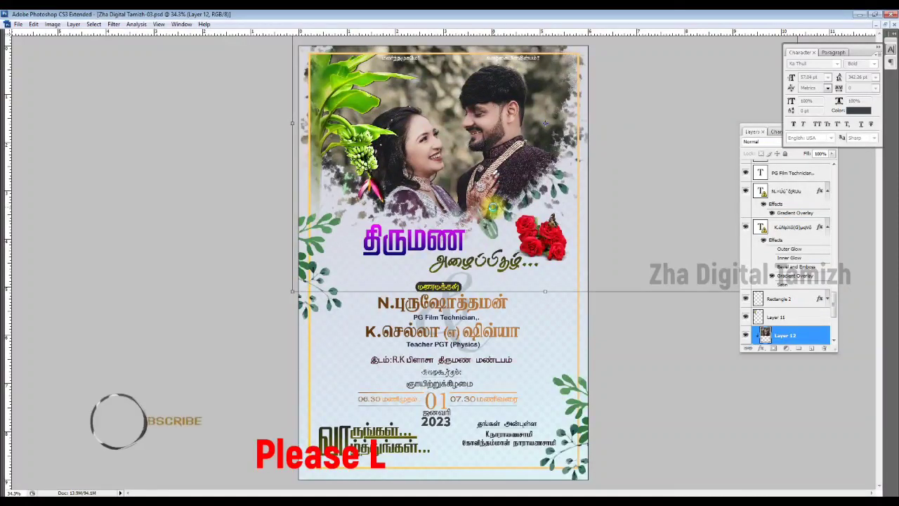
key(Return)
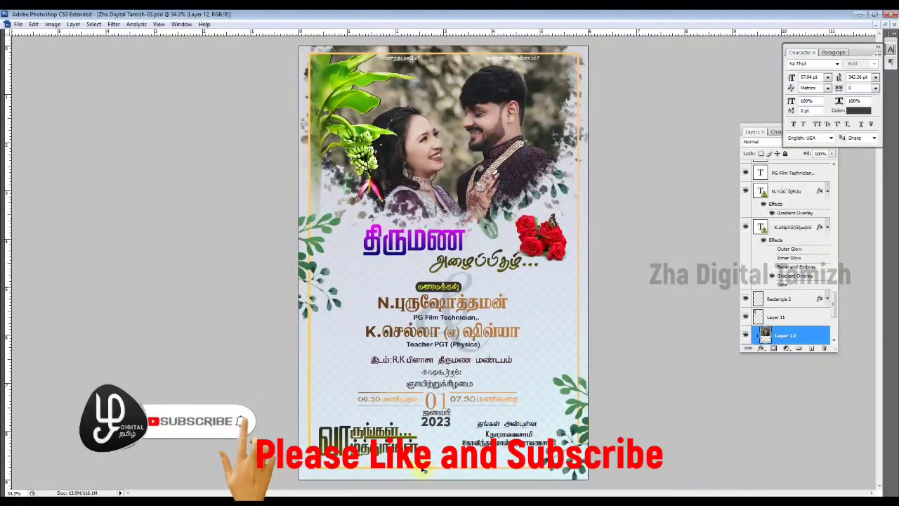
- Switch to the 34-Wedding invitation overview document and hide the floating palettes to show all four designs
key(ctrl+Tab)
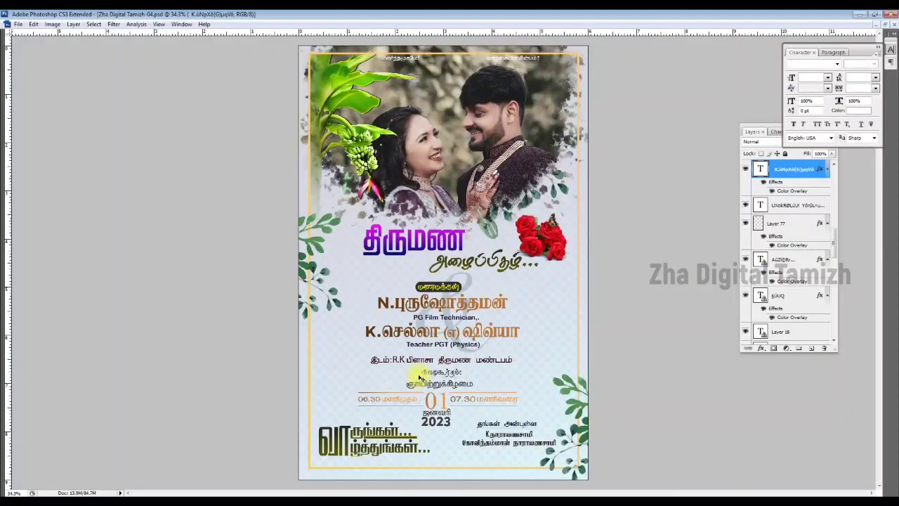
key(ctrl+Tab)
key(Tab)
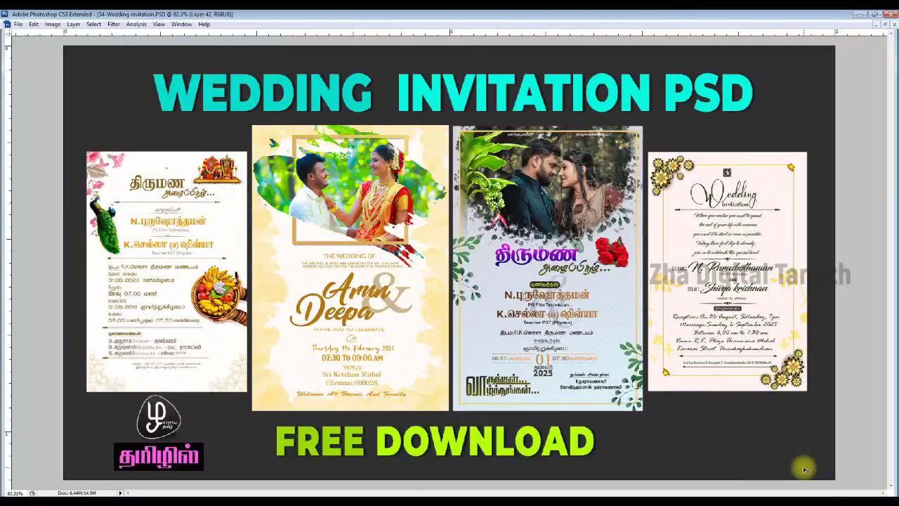